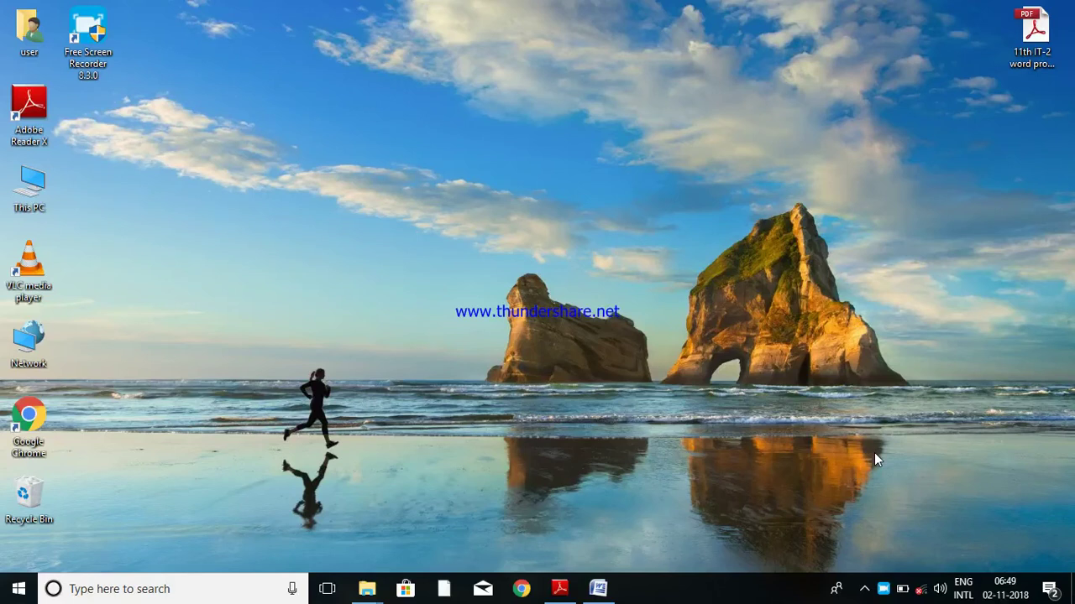
# Step: Restore the Word document holding the six names from the taskbar
pyautogui.click(598, 590)
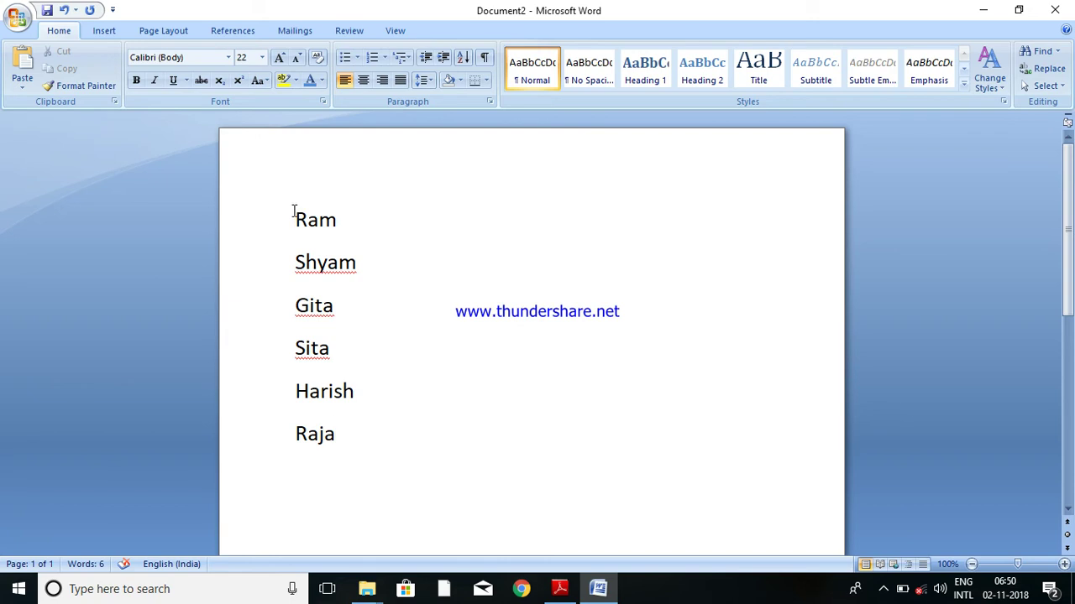
# Step: Sort the six names ascending by paragraph text: Gita, Harish, Raja, Ram, Shyam, Sita
pyautogui.moveTo(294, 211)
pyautogui.mouseDown()
pyautogui.moveTo(305, 467)
pyautogui.moveTo(344, 460)
pyautogui.mouseUp()
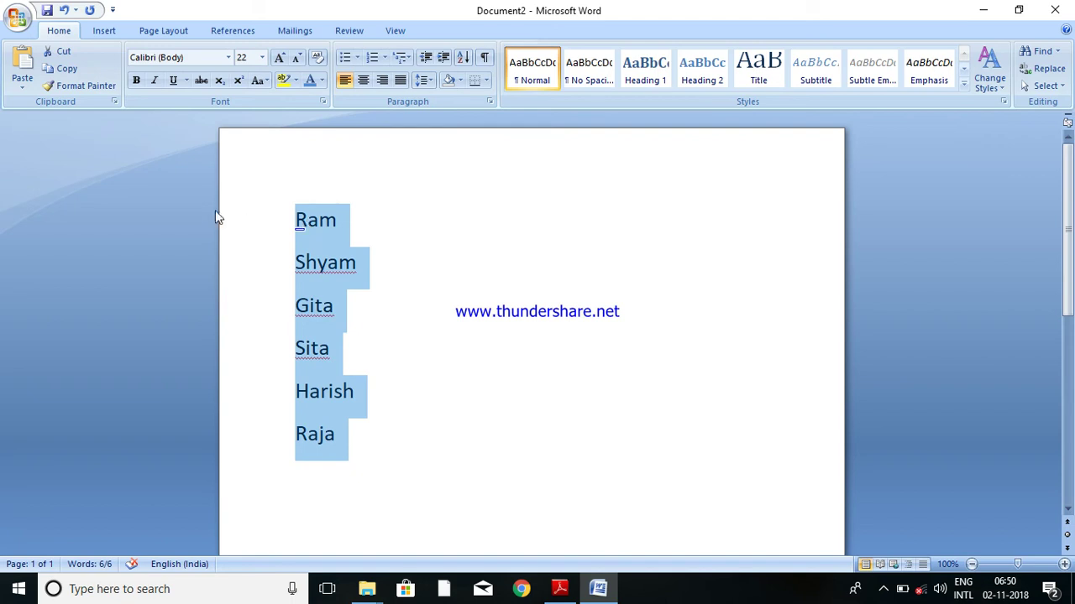
pyautogui.moveTo(313, 359); pyautogui.dragTo(240, 389)
pyautogui.click(464, 61)
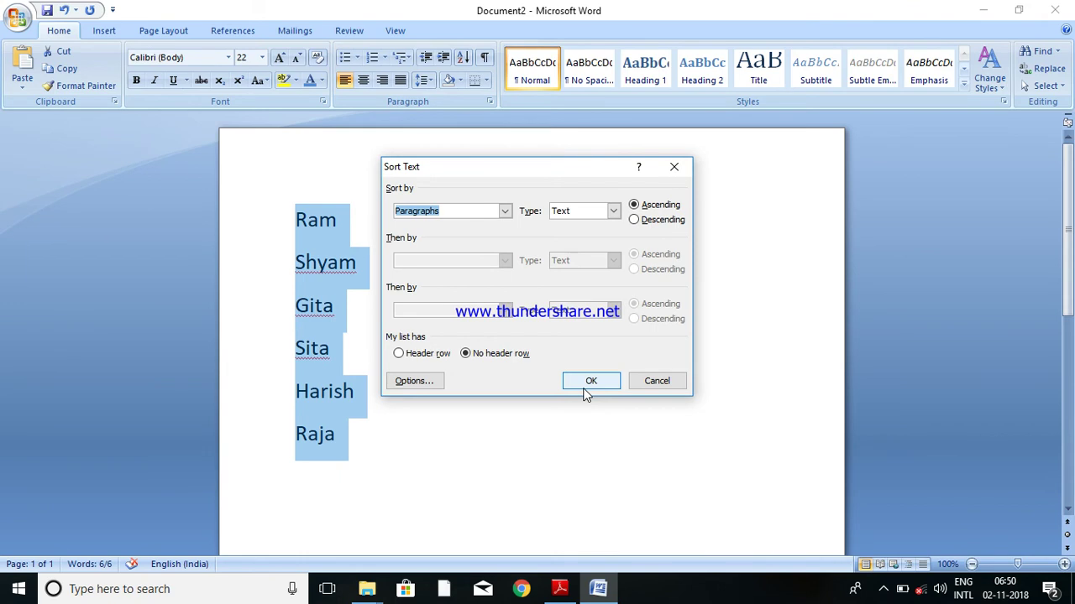
pyautogui.click(586, 393)
pyautogui.click(400, 365)
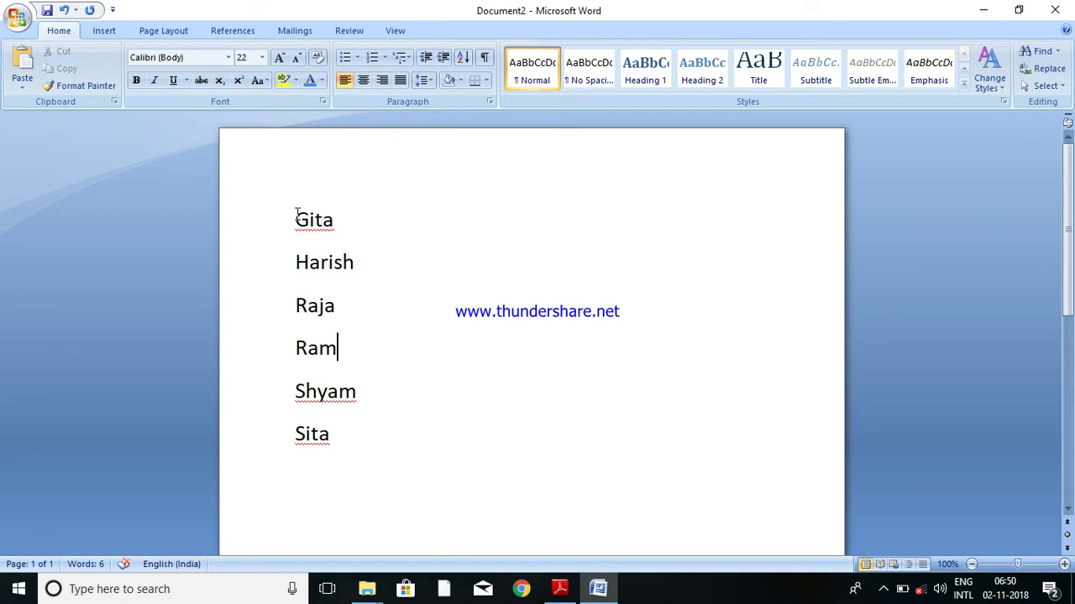
pyautogui.moveTo(297, 215); pyautogui.dragTo(317, 449)
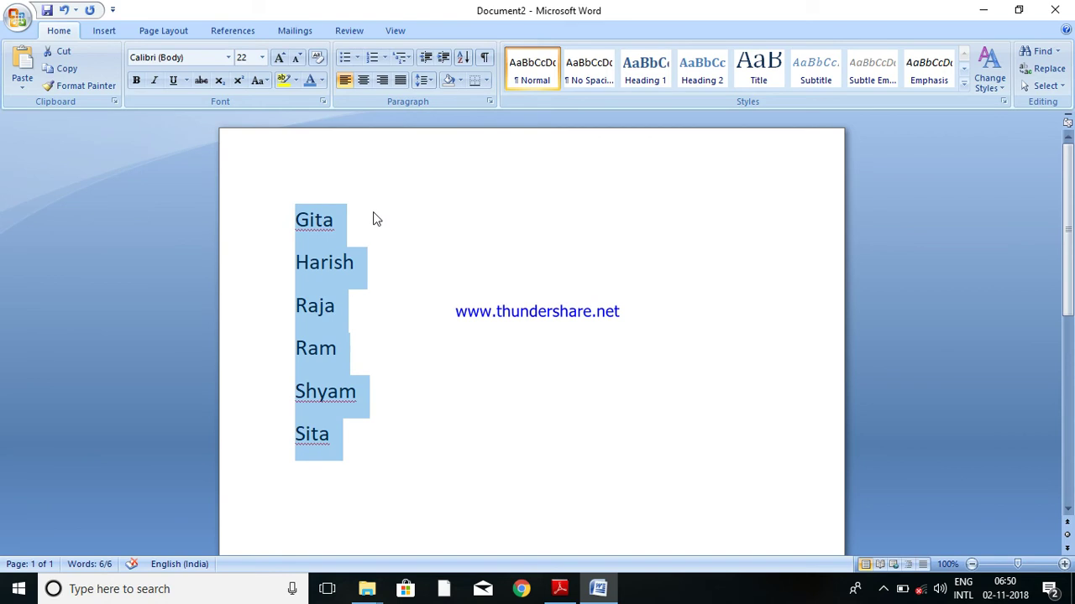
# Step: Apply arrow bullets to the six names
pyautogui.click(356, 62)
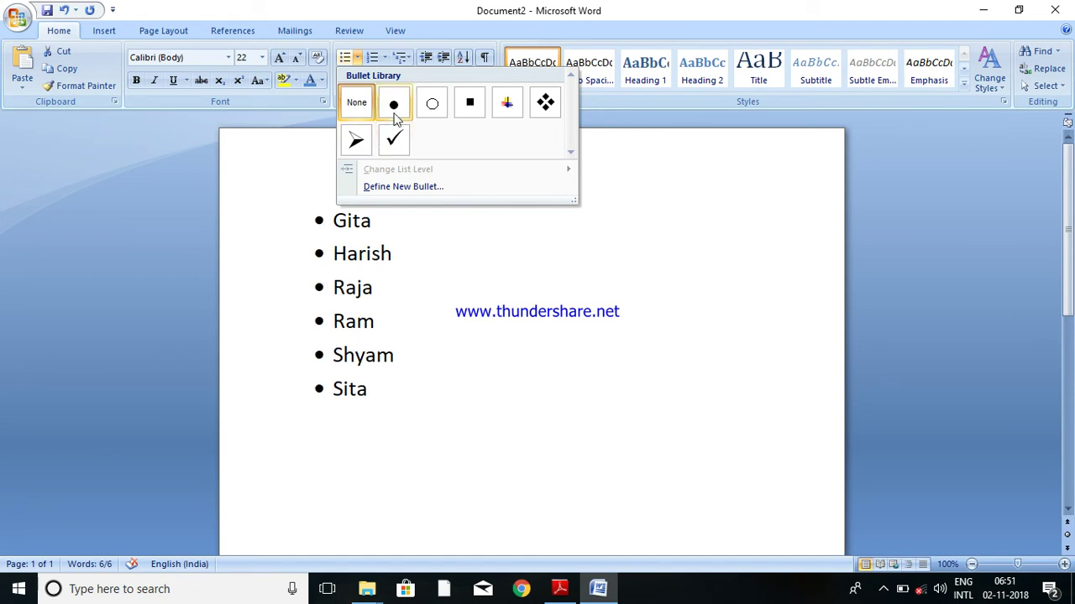
pyautogui.click(366, 134)
pyautogui.click(459, 351)
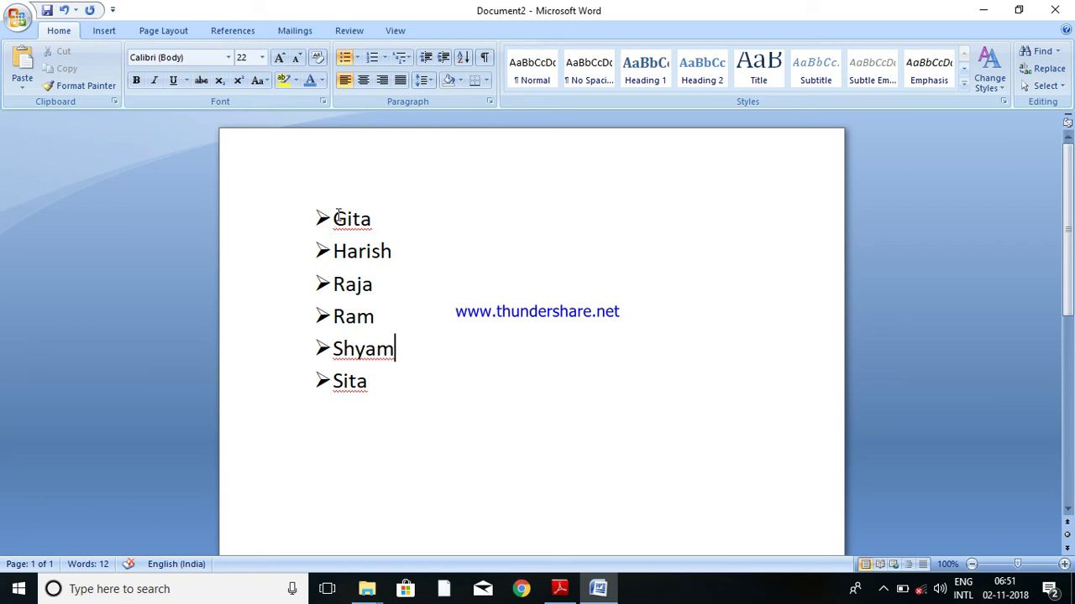
# Step: Switch the list's bullets to hollow circles from the Bullet Library
pyautogui.moveTo(337, 215); pyautogui.dragTo(348, 398)
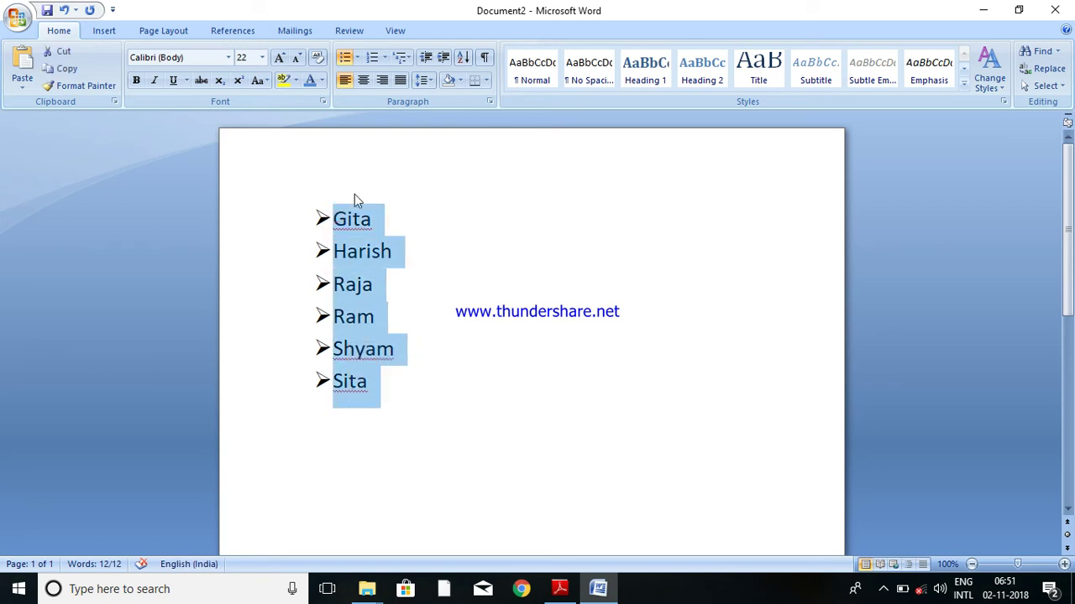
pyautogui.click(357, 57)
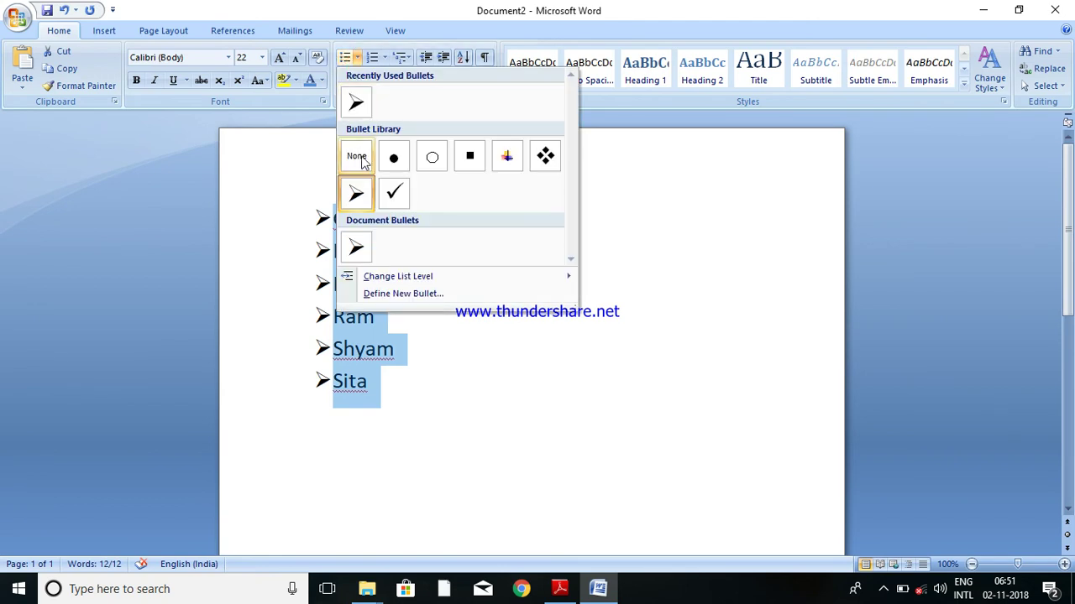
pyautogui.click(434, 165)
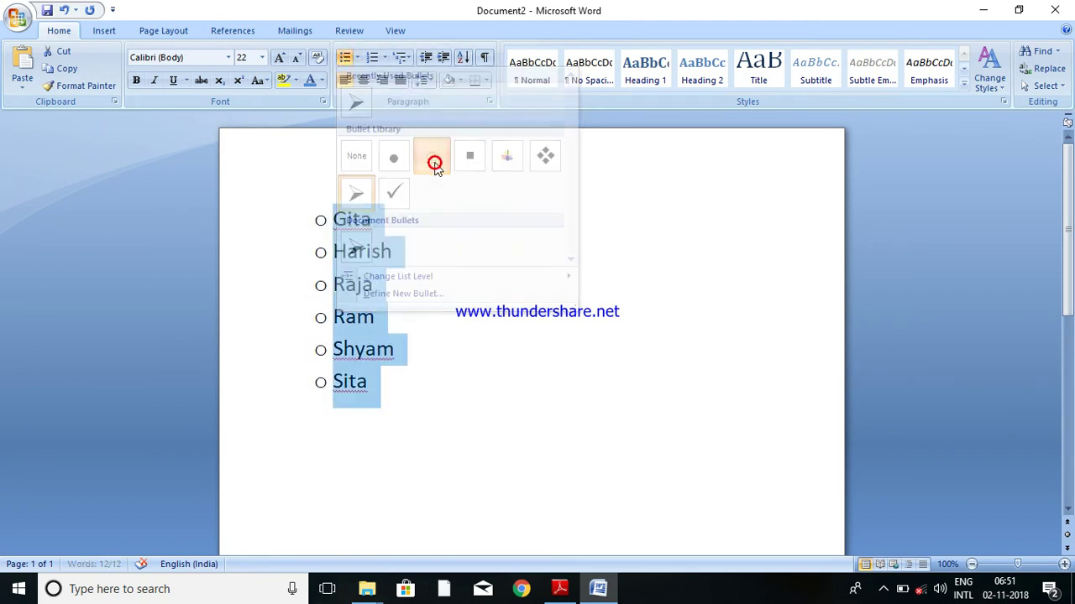
pyautogui.click(402, 462)
pyautogui.moveTo(335, 218); pyautogui.dragTo(358, 398)
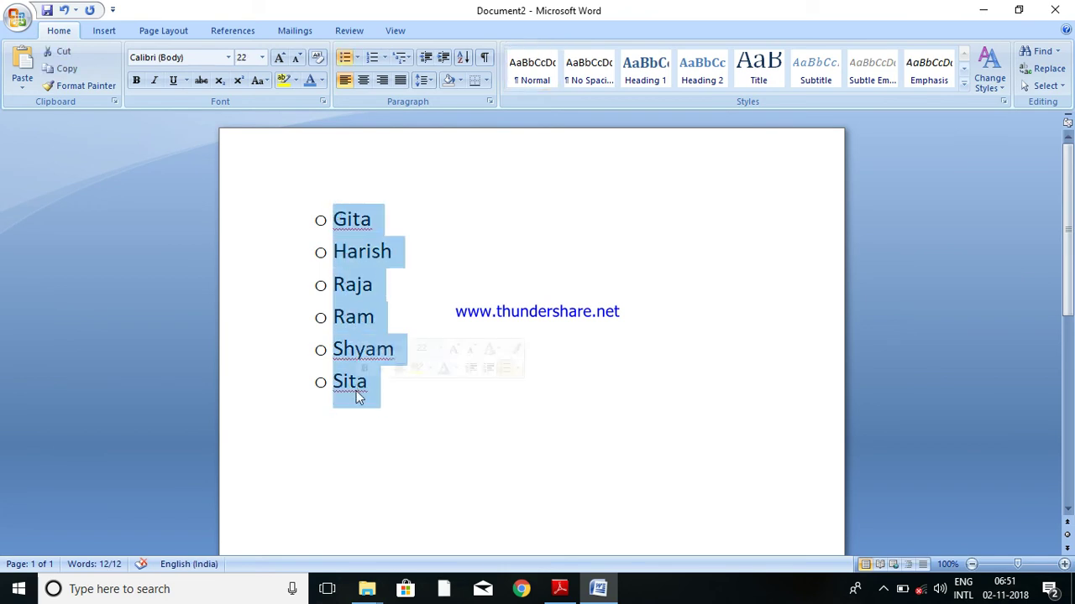
# Step: Replace the hollow circle bullets with 1. 2. 3. numbering running 1 to 6
pyautogui.click(383, 60)
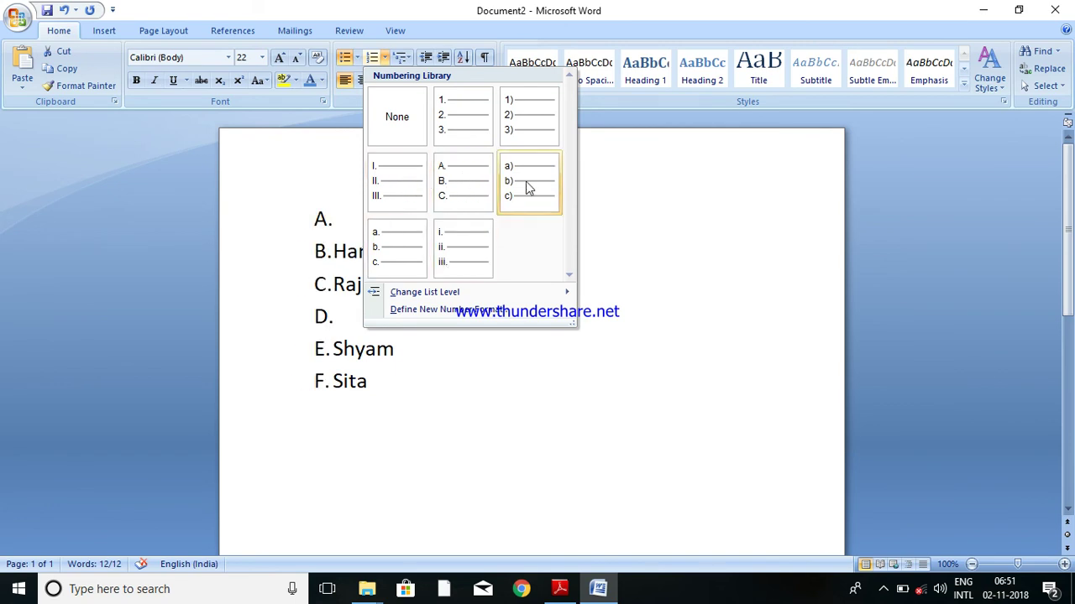
pyautogui.click(449, 132)
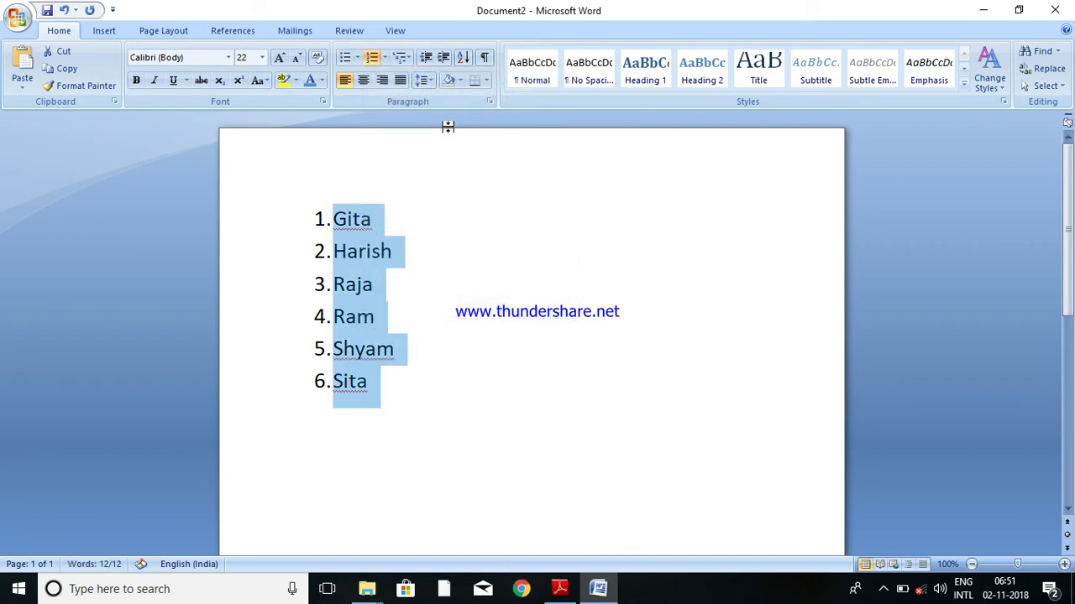
pyautogui.click(424, 259)
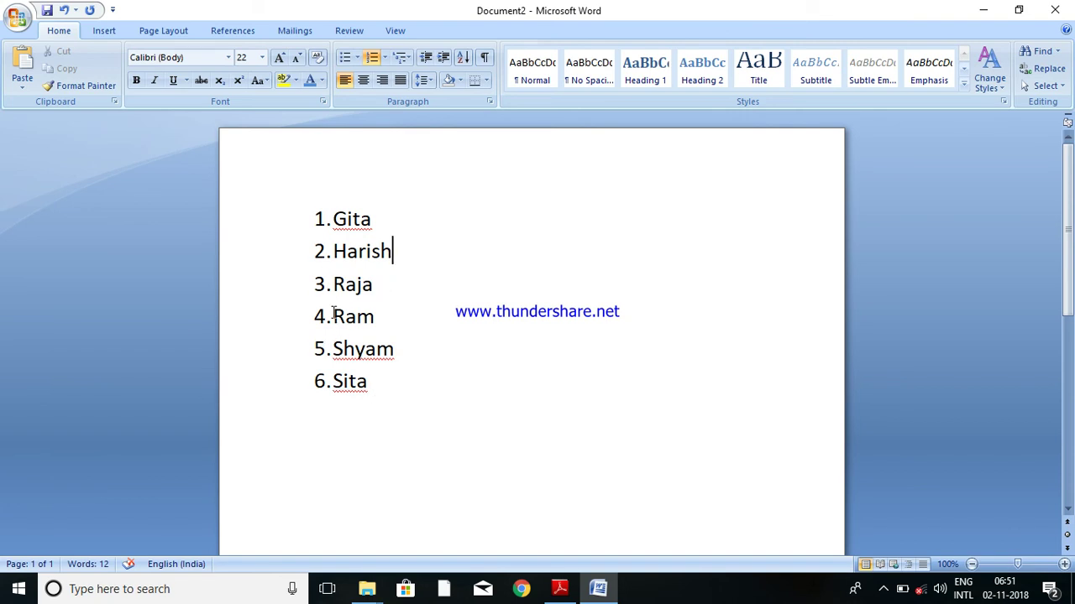
pyautogui.click(334, 314)
pyautogui.rightClick(334, 315)
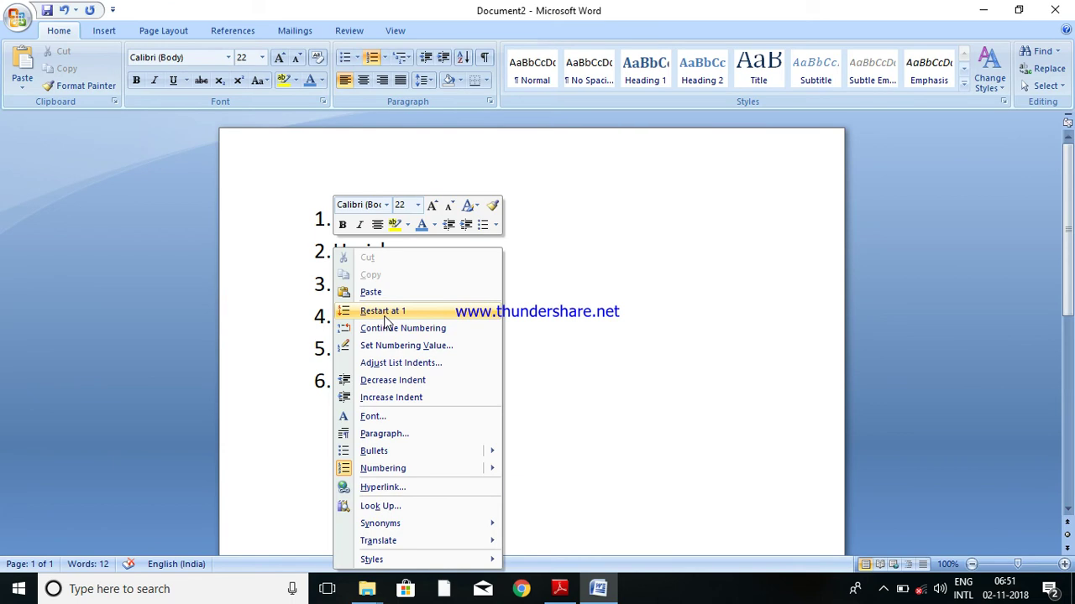
pyautogui.click(559, 338)
pyautogui.click(338, 326)
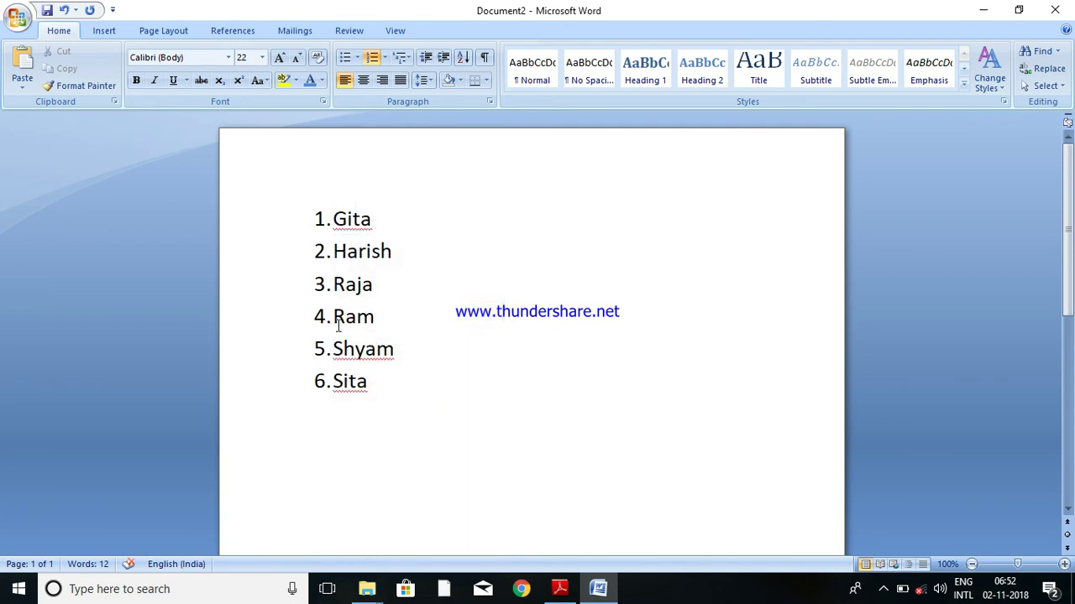
pyautogui.click(324, 316)
pyautogui.rightClick(326, 316)
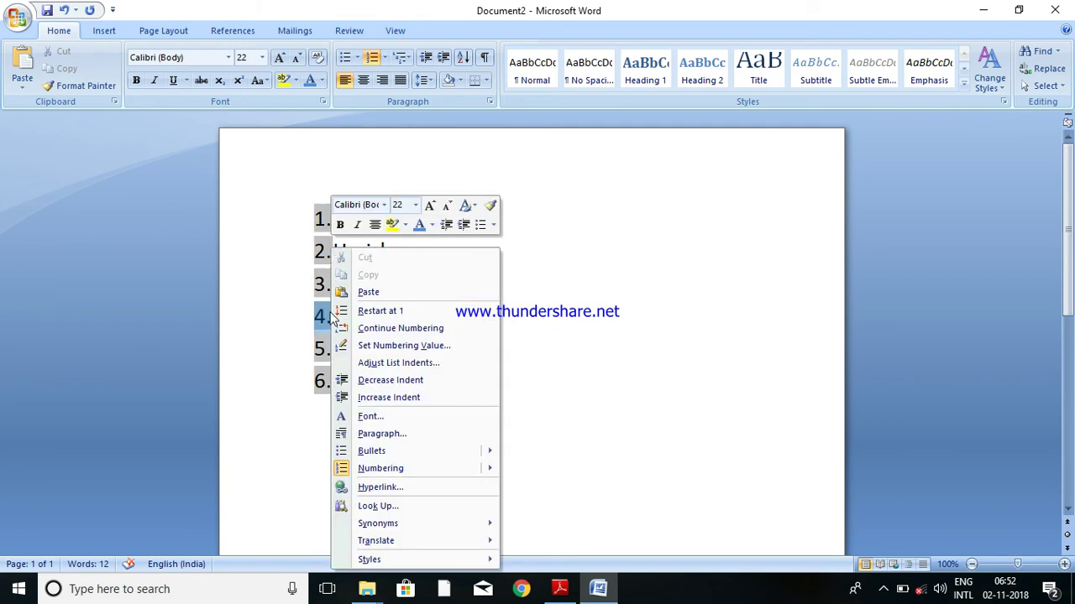
pyautogui.click(563, 353)
pyautogui.click(438, 331)
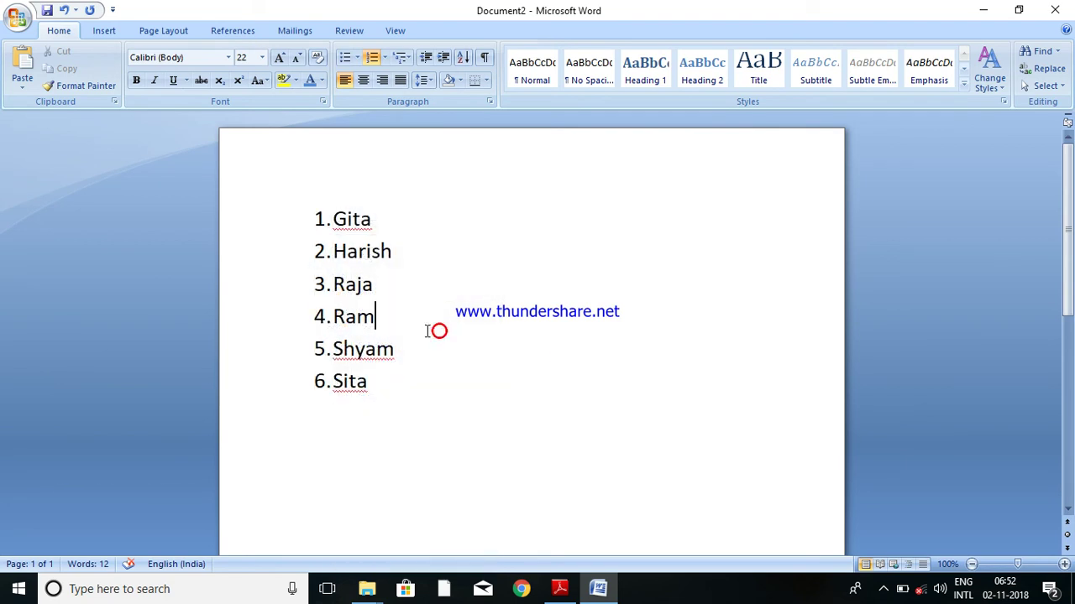
pyautogui.rightClick(335, 315)
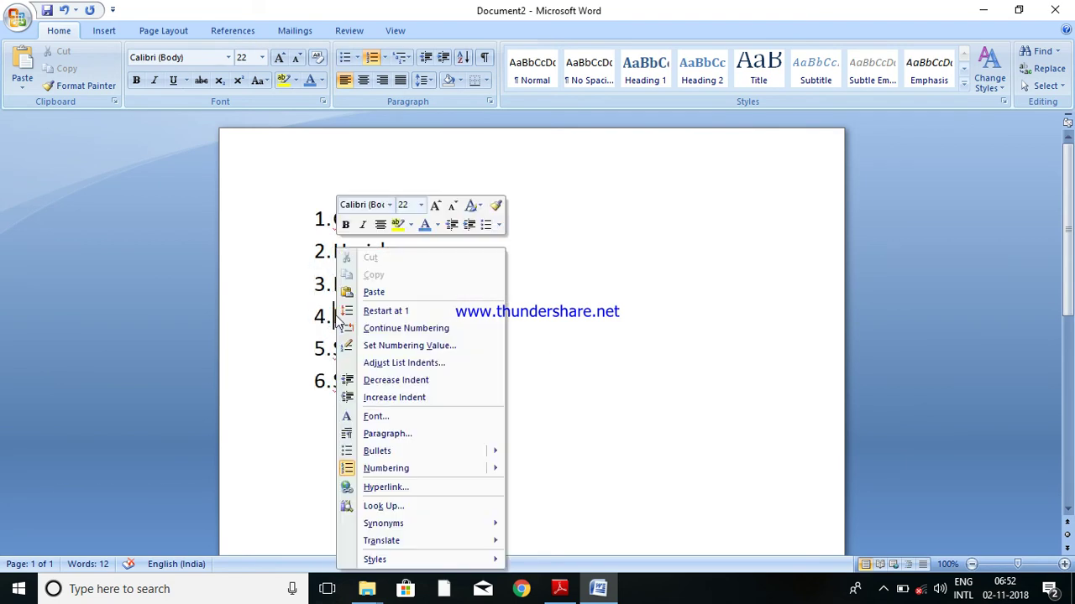
pyautogui.click(398, 313)
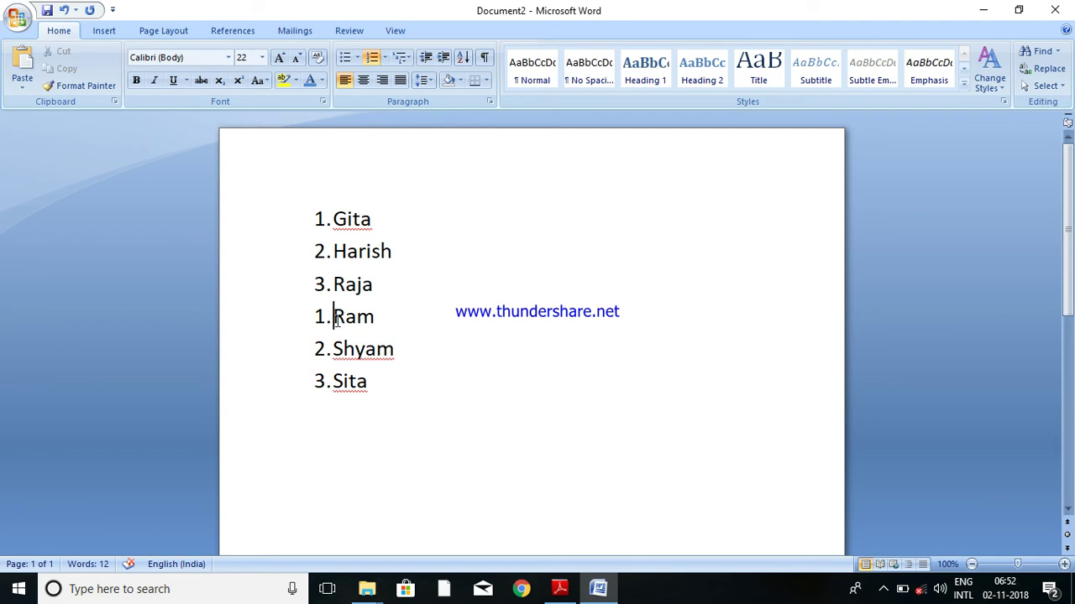
pyautogui.rightClick(334, 321)
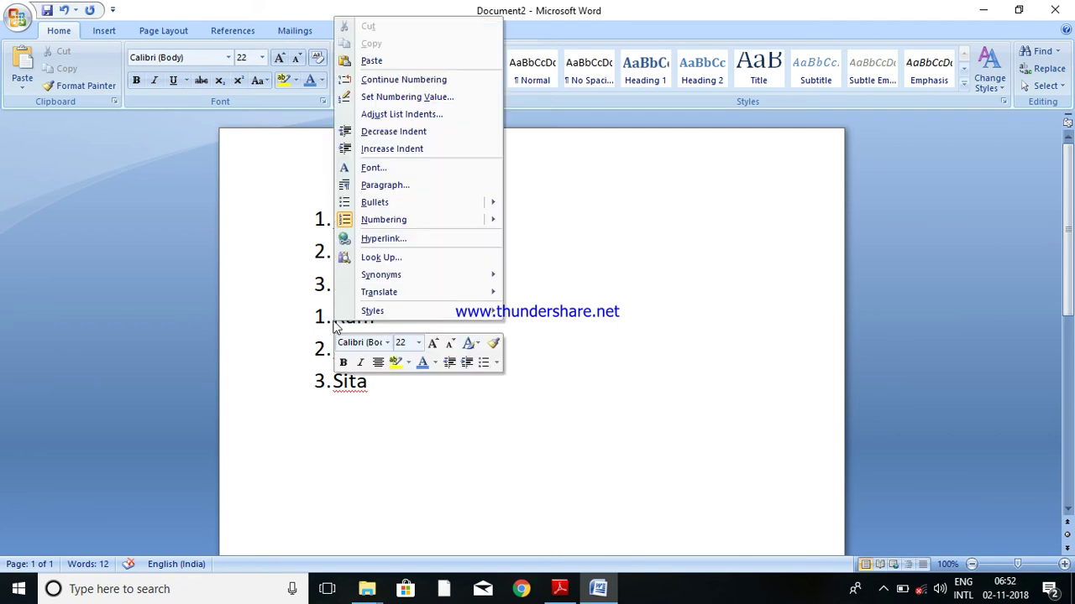
pyautogui.click(432, 80)
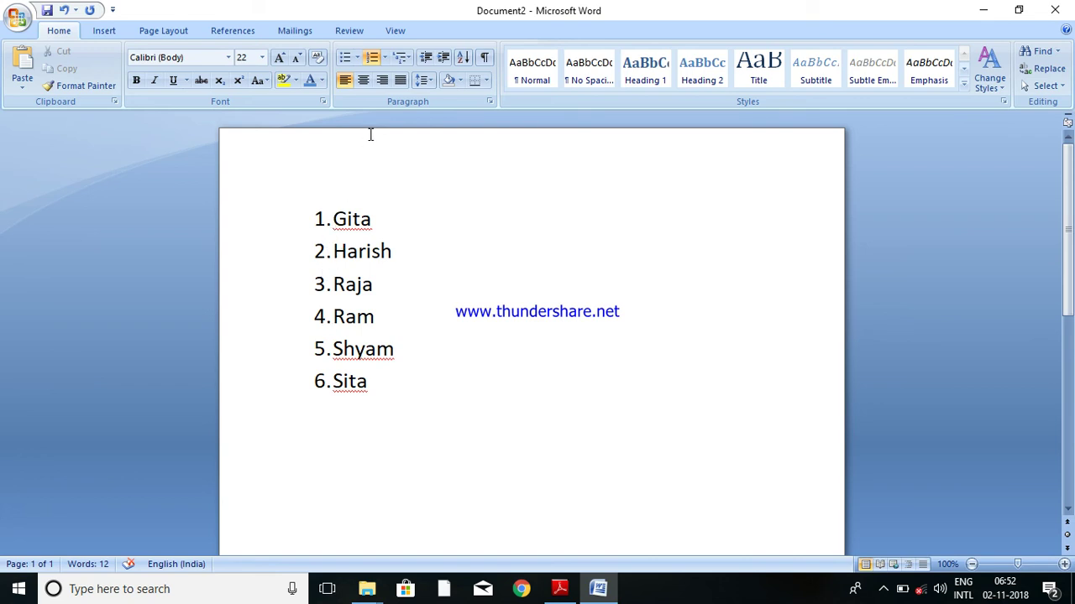
# Step: Add an indented line 'a' under Gita numbered in I. II. III. Roman style
pyautogui.click(377, 221)
pyautogui.press('Return')
pyautogui.press('BackSpace')
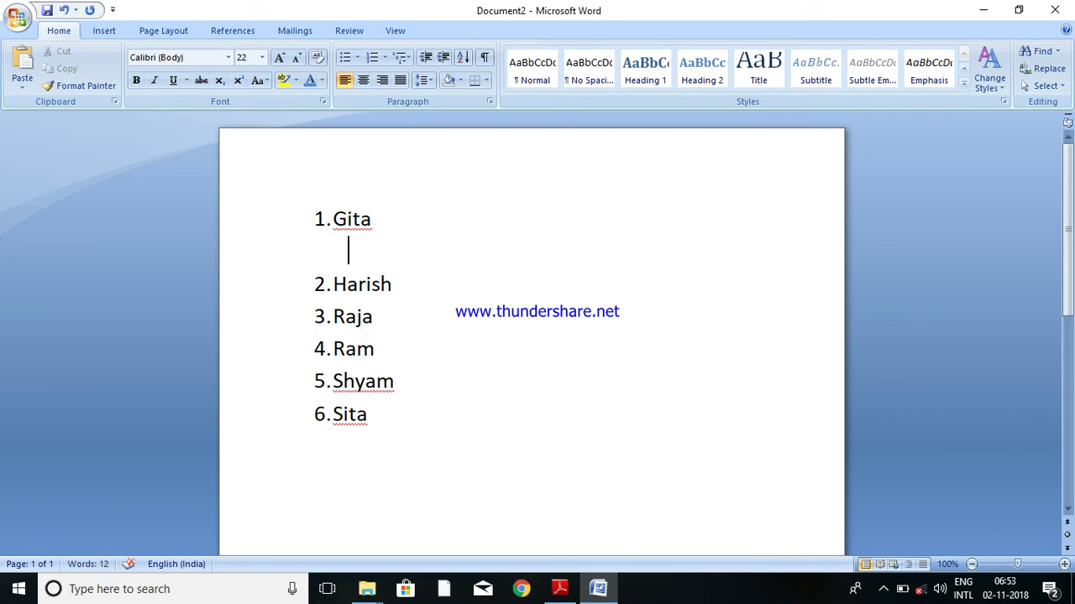
pyautogui.write('a')
pyautogui.click(388, 63)
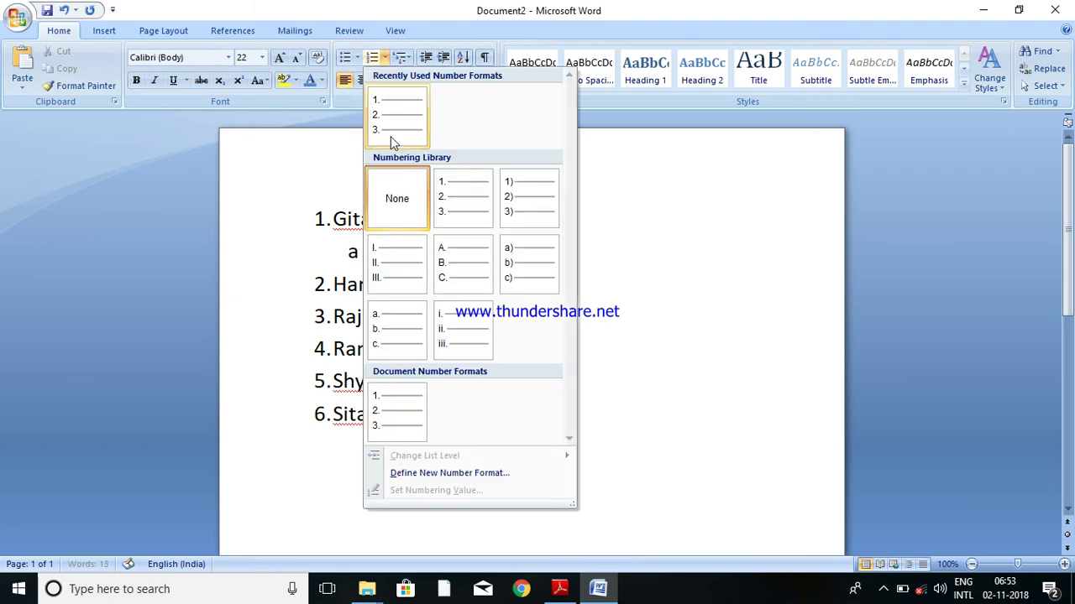
pyautogui.click(413, 273)
pyautogui.write('A')
# Step: Add Roman-numbered sub-items B and c below A
pyautogui.press('Return')
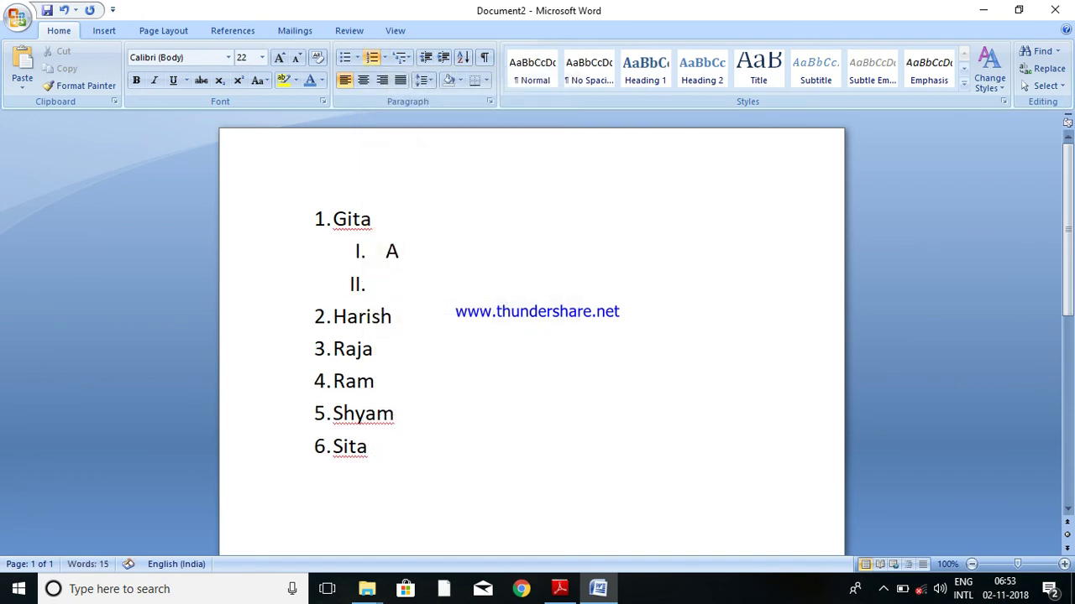
pyautogui.write('b')
pyautogui.press('Return')
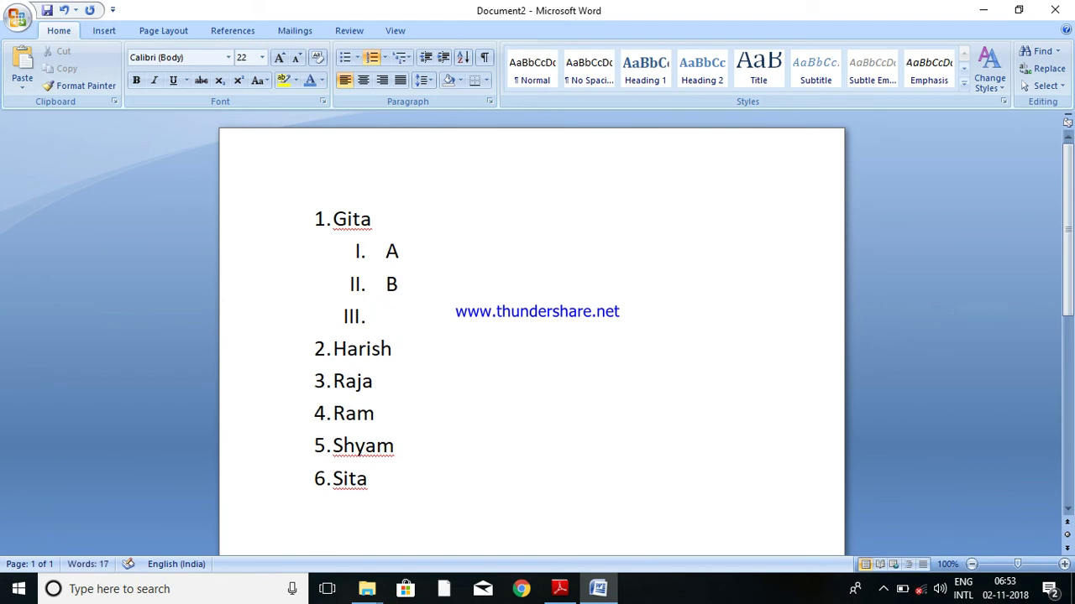
pyautogui.write('c')
pyautogui.click(472, 305)
pyautogui.click(395, 409)
# Step: Insert an unnumbered X line between B and c
pyautogui.click(407, 284)
pyautogui.press('Return')
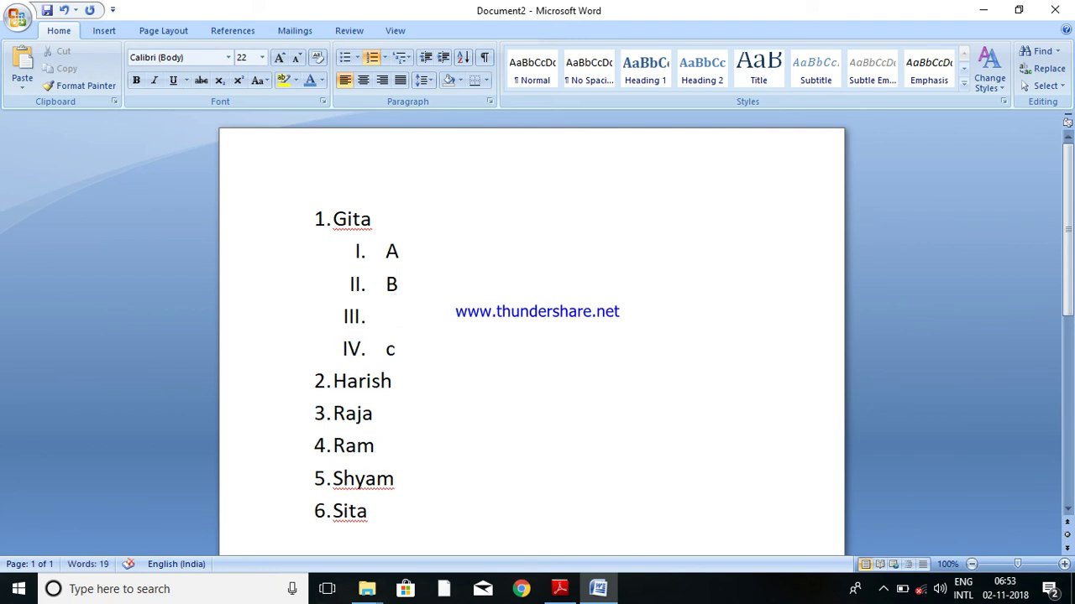
pyautogui.press('BackSpace')
pyautogui.write('x')
pyautogui.press('Return')
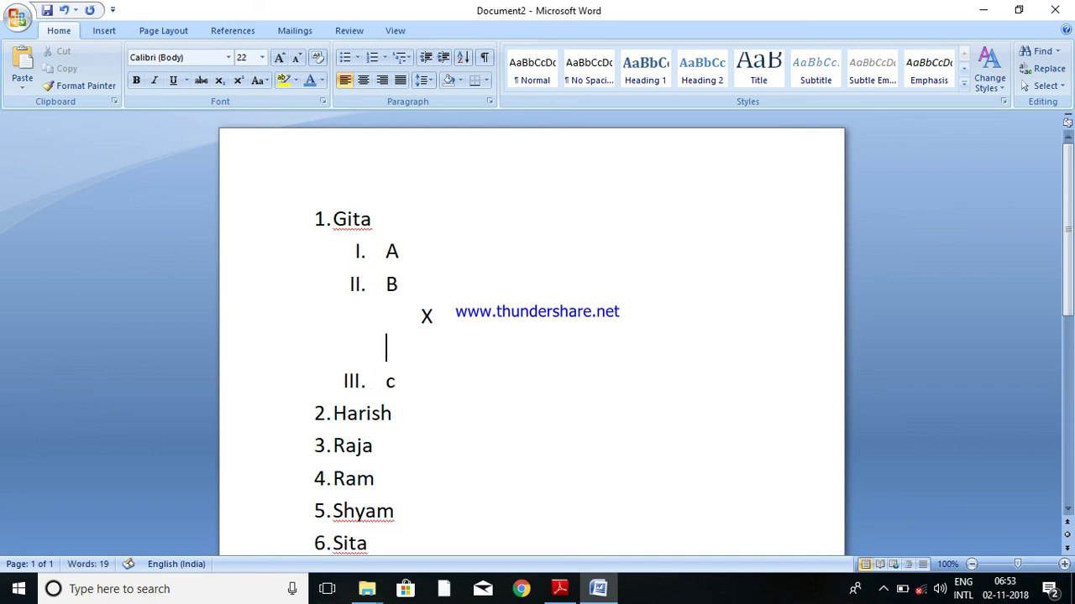
pyautogui.press('Return')
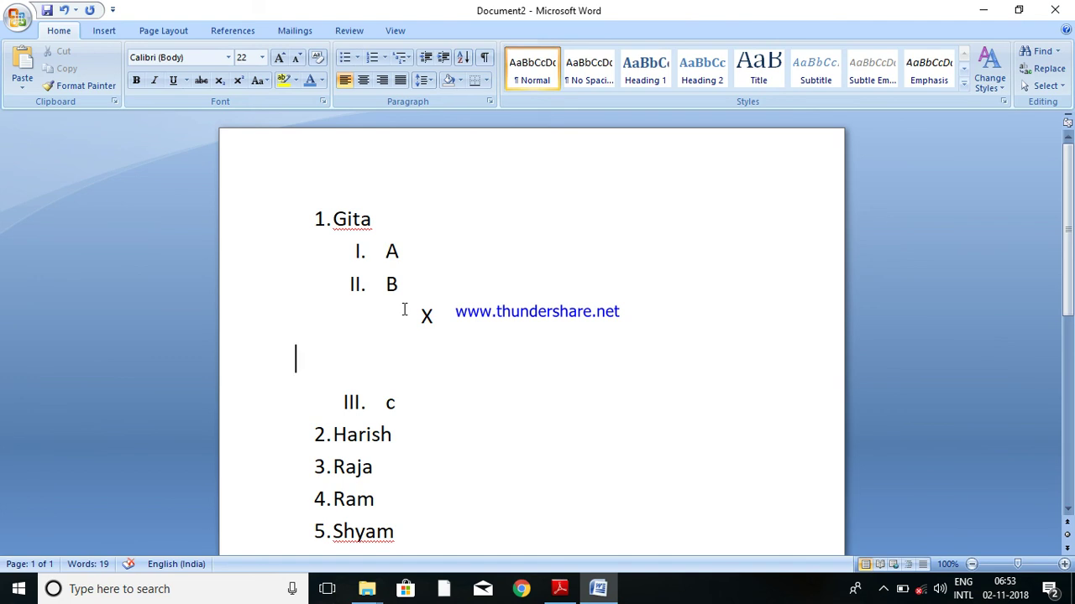
# Step: Delete the blank line and number X with the A. B. C. format
pyautogui.press('BackSpace')
pyautogui.doubleClick(426, 315)
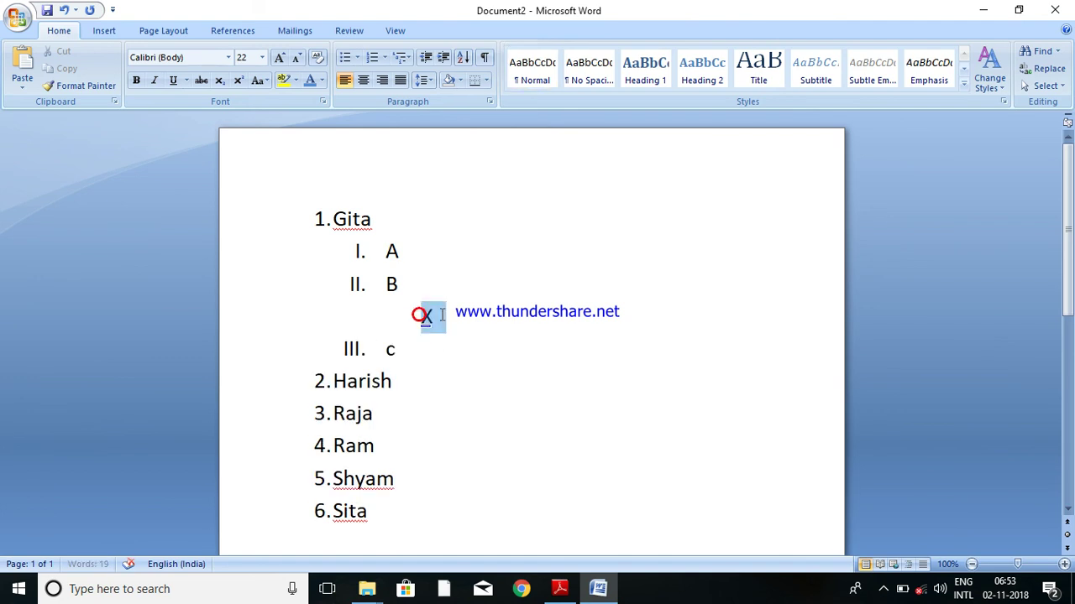
pyautogui.click(385, 58)
pyautogui.click(460, 270)
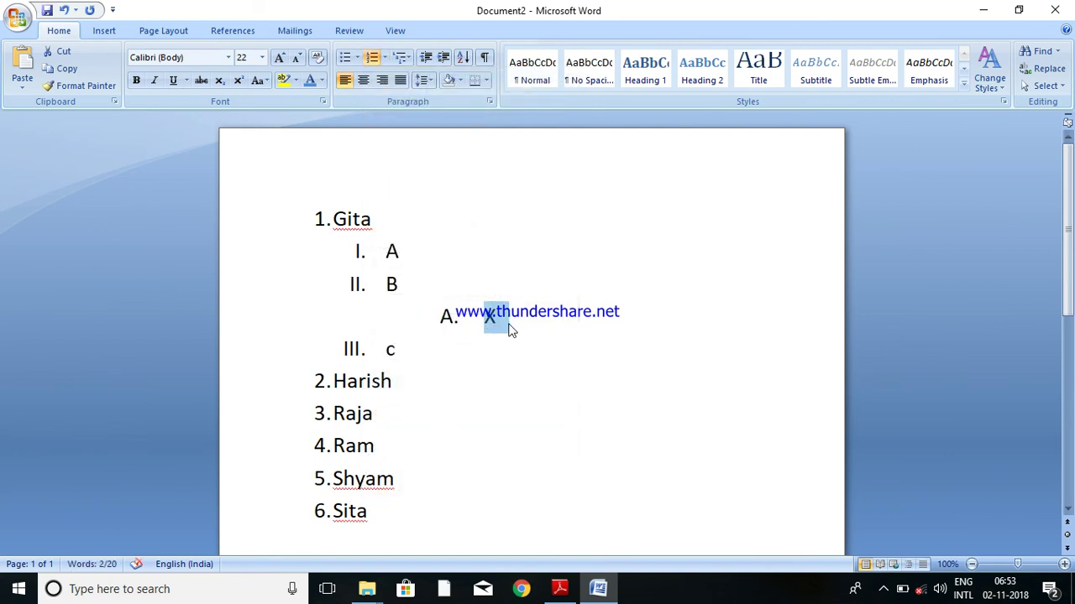
# Step: Add lettered items Y and z below X, keeping X labelled A
pyautogui.click(508, 319)
pyautogui.press('Return')
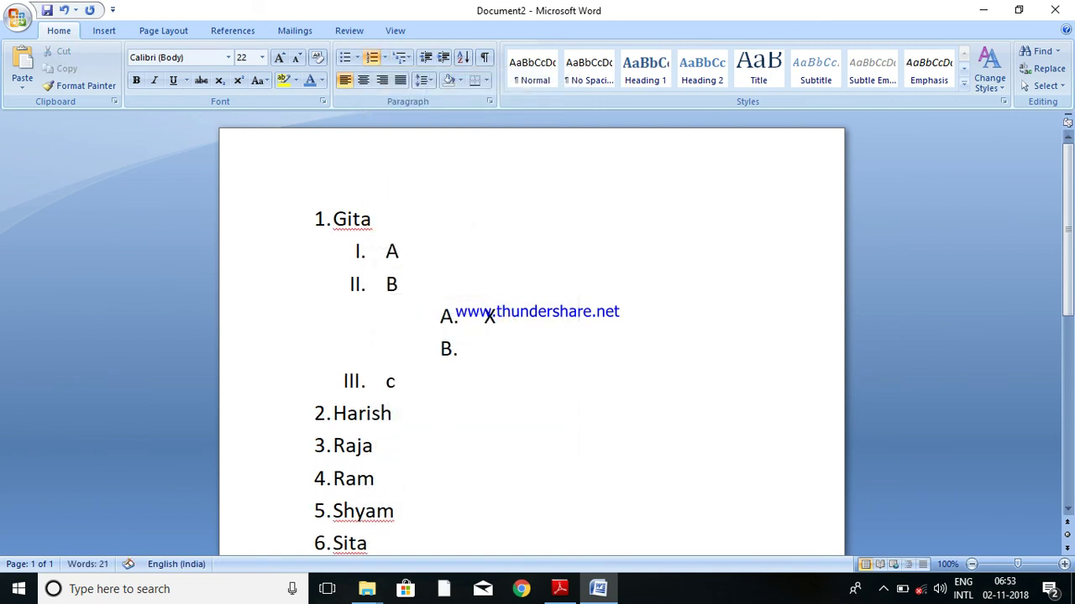
pyautogui.write('y')
pyautogui.press('Return')
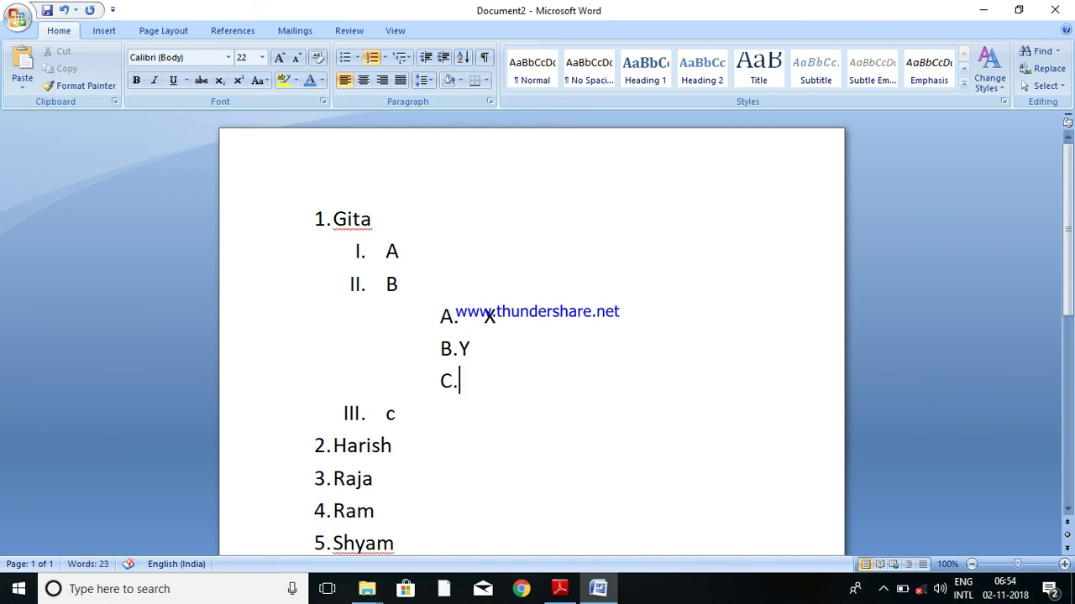
pyautogui.write('z')
pyautogui.click(487, 317)
pyautogui.press('BackSpace')
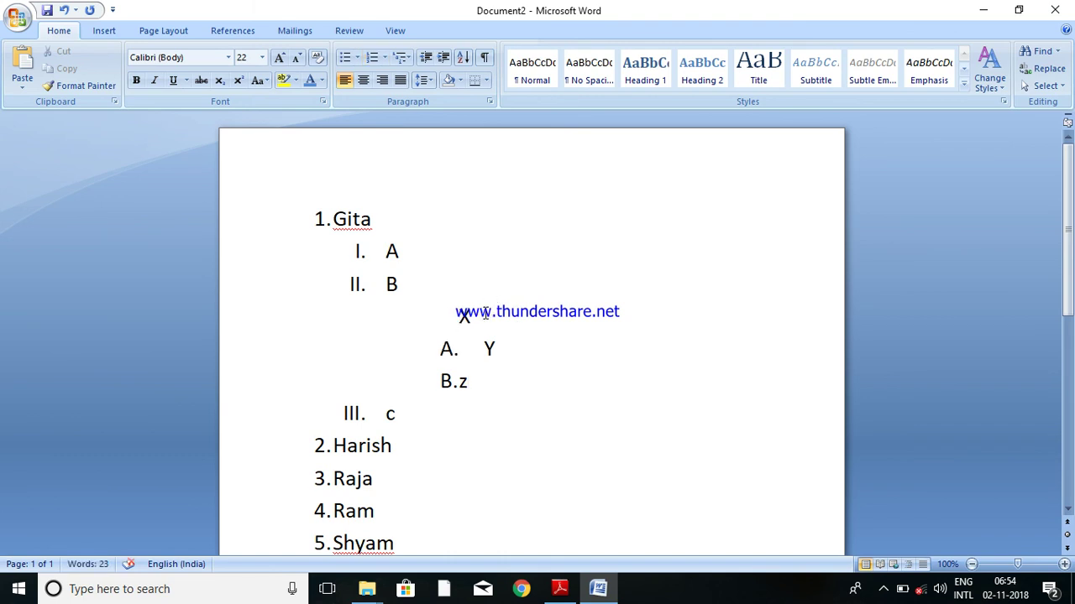
pyautogui.hotkey('ctrl', 'z')
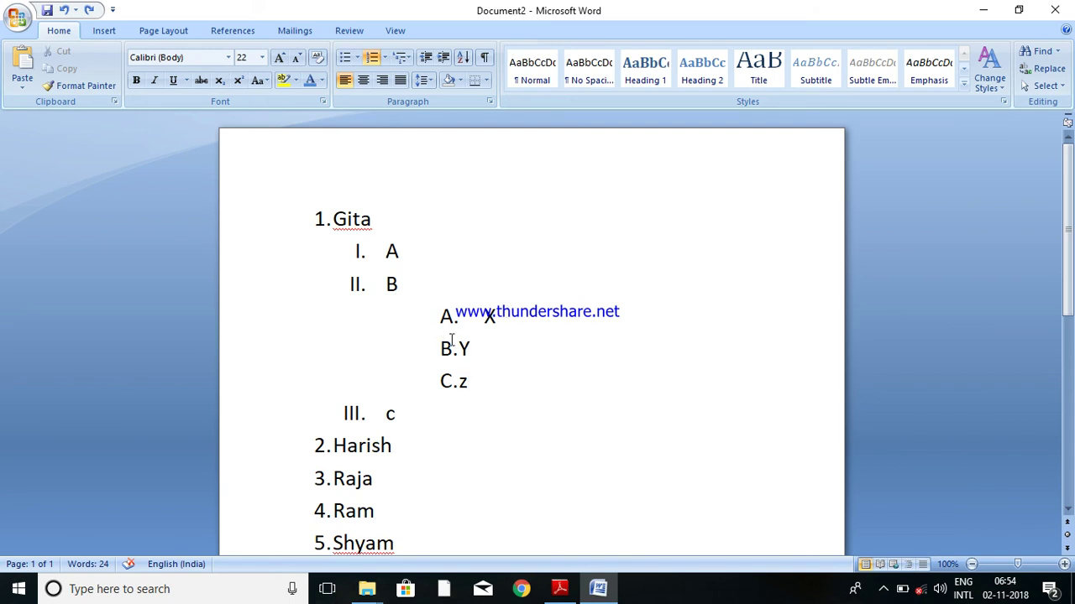
# Step: Apply the 1 Heading 1 / 1.1 Heading 2 multilevel list, making Gita, Harish, Raja headings 1–3
pyautogui.click(476, 457)
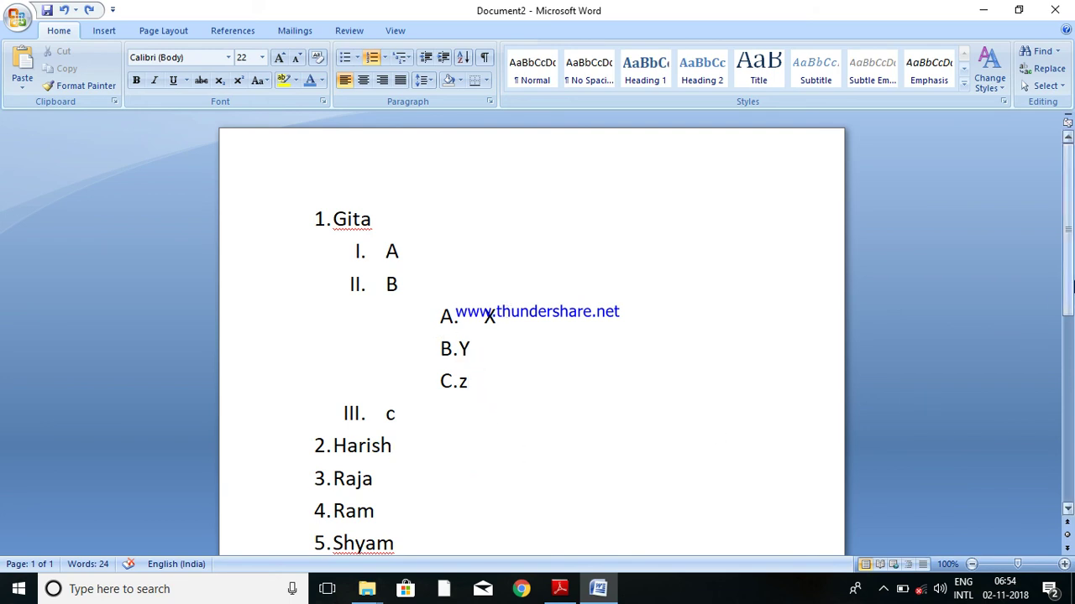
pyautogui.moveTo(1069, 280)
pyautogui.mouseDown()
pyautogui.moveTo(1070, 382)
pyautogui.moveTo(1070, 290)
pyautogui.mouseUp()
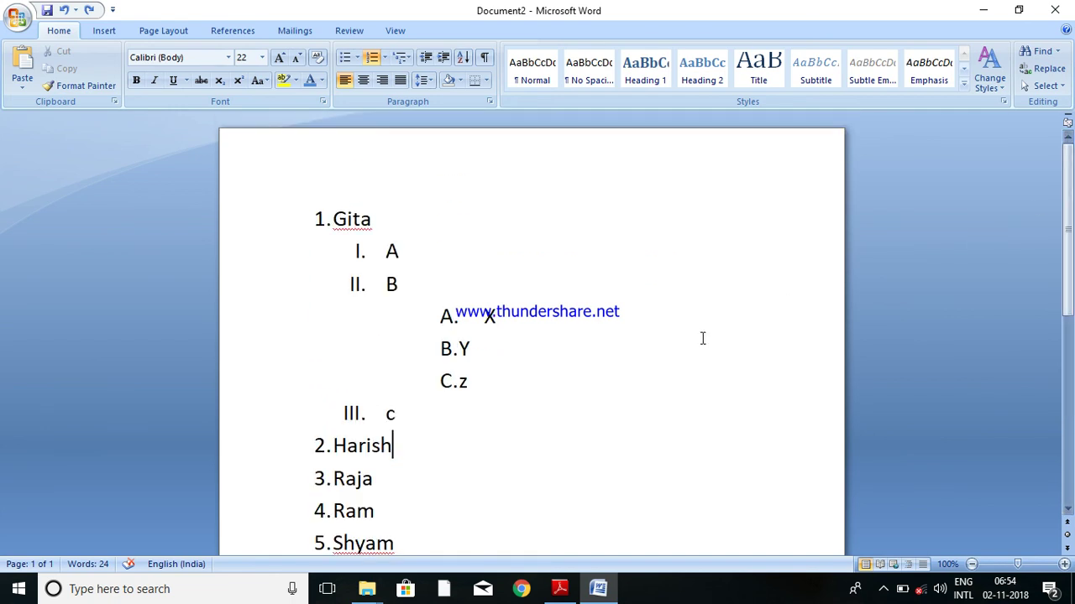
pyautogui.click(403, 63)
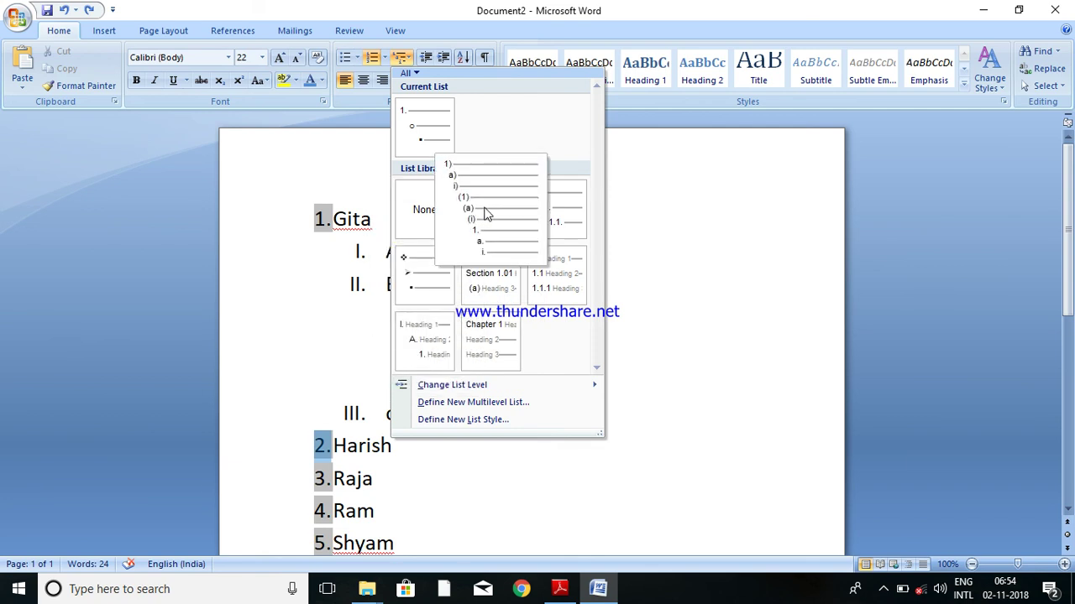
pyautogui.click(539, 285)
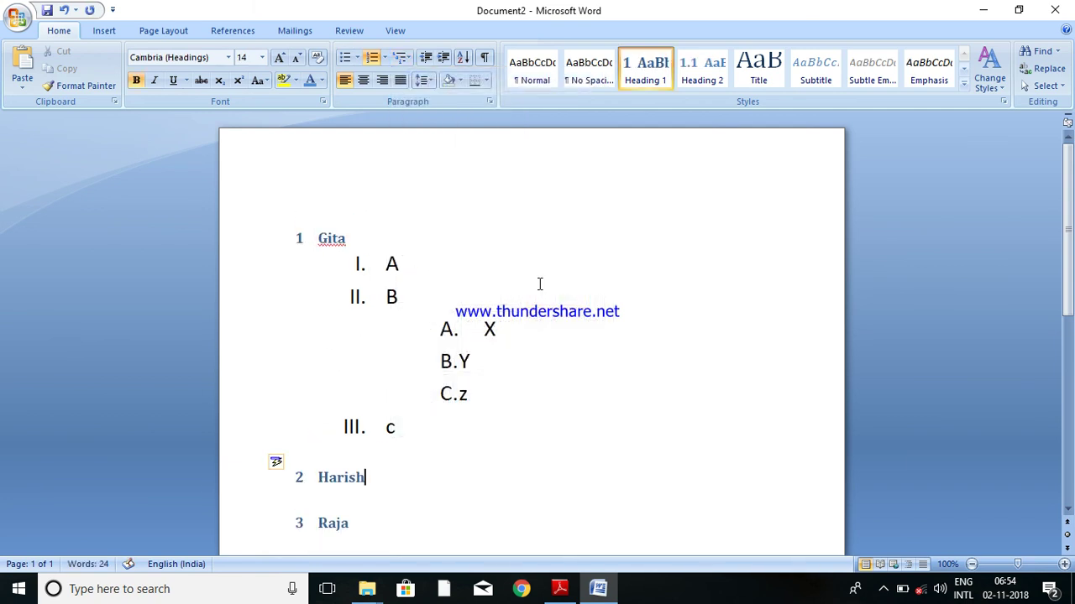
pyautogui.moveTo(1069, 268)
pyautogui.mouseDown()
pyautogui.moveTo(1070, 354)
pyautogui.moveTo(1070, 269)
pyautogui.mouseUp()
pyautogui.click(403, 58)
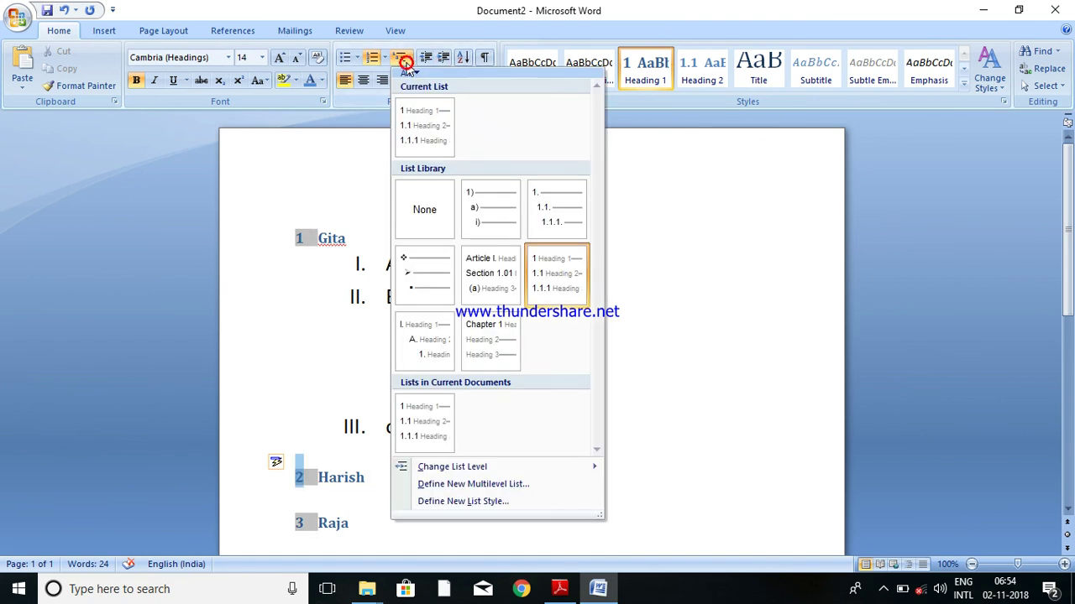
pyautogui.click(464, 487)
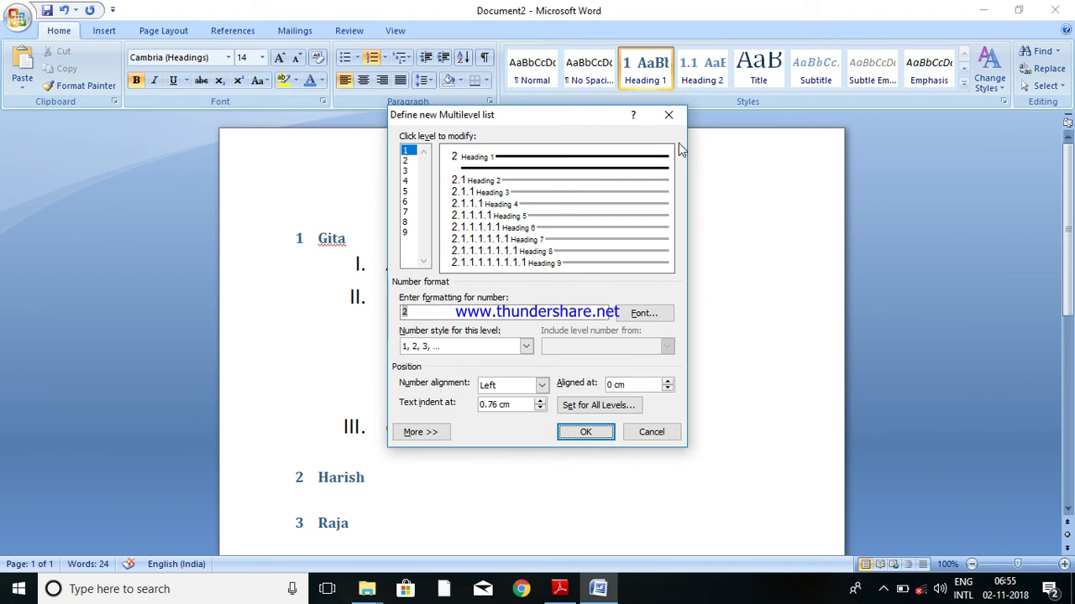
pyautogui.click(668, 117)
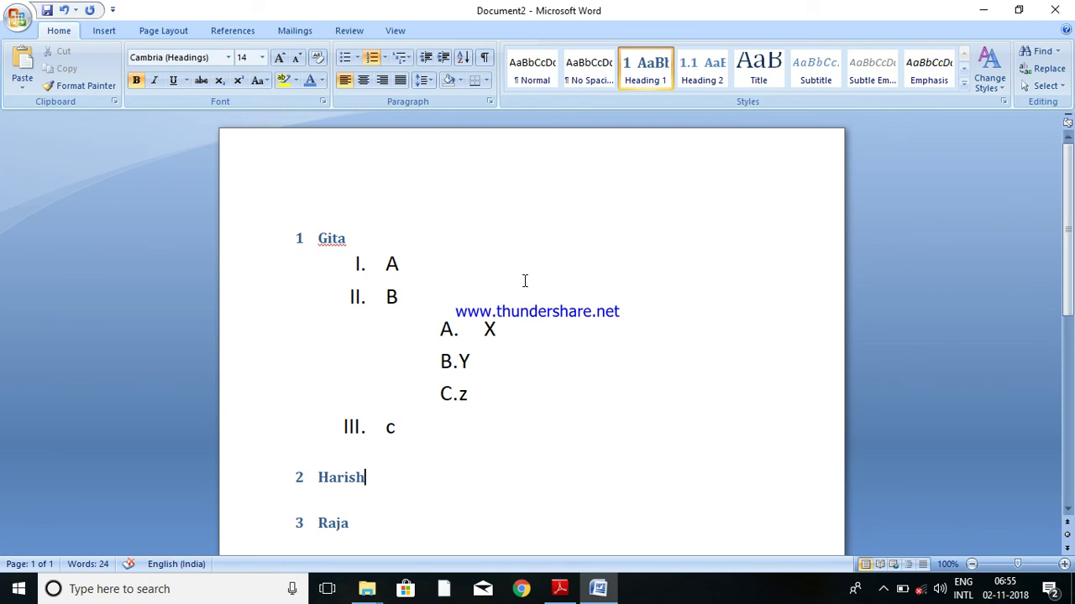
# Step: Start a new list style through Define New List Style and name it 'p'
pyautogui.click(404, 61)
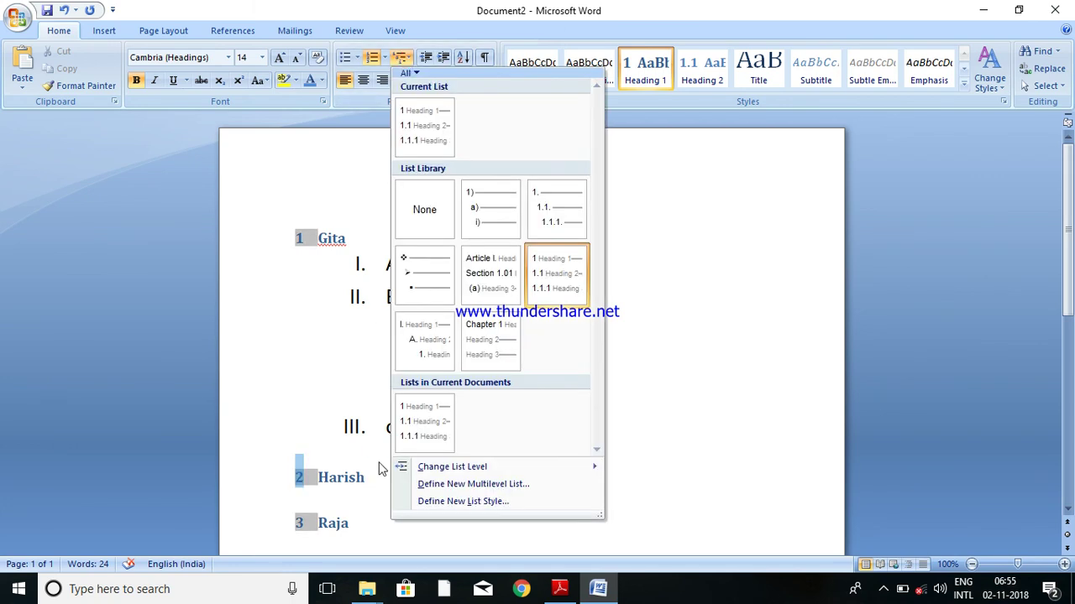
pyautogui.moveTo(480, 473)
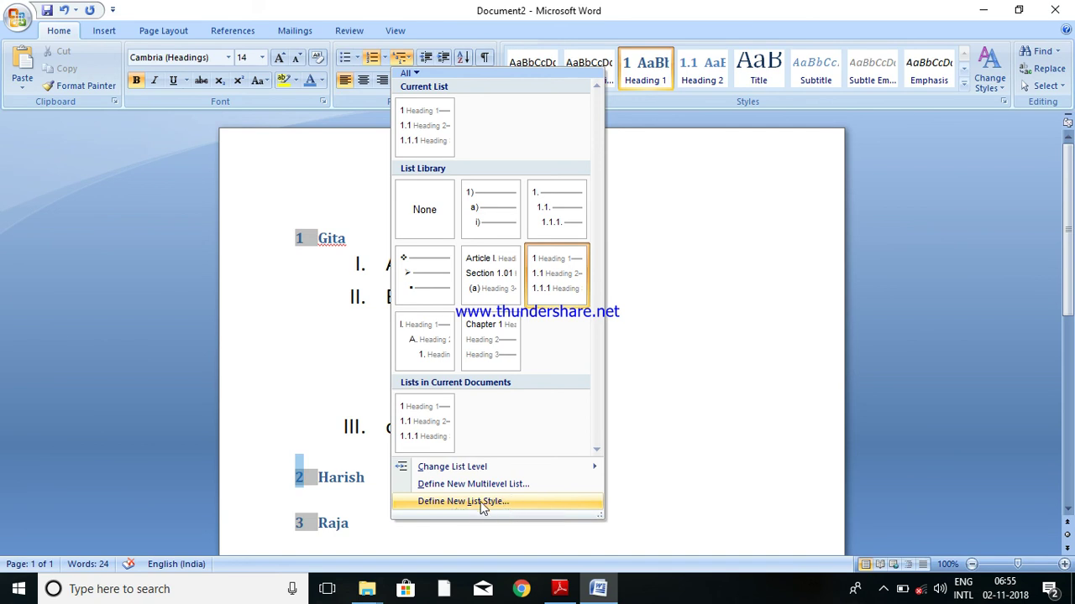
pyautogui.click(482, 503)
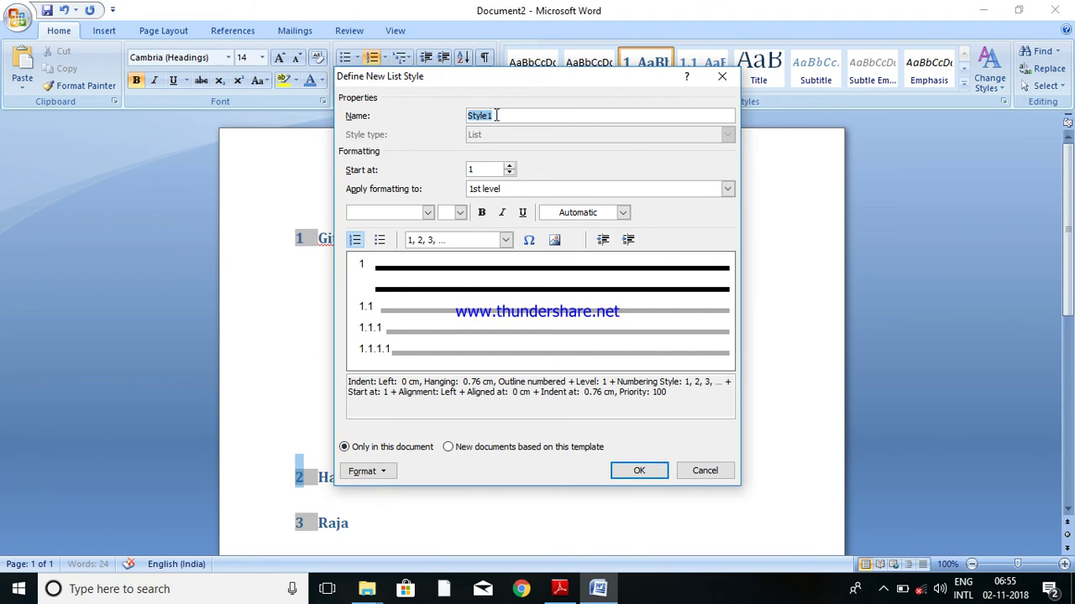
pyautogui.write('prannath')
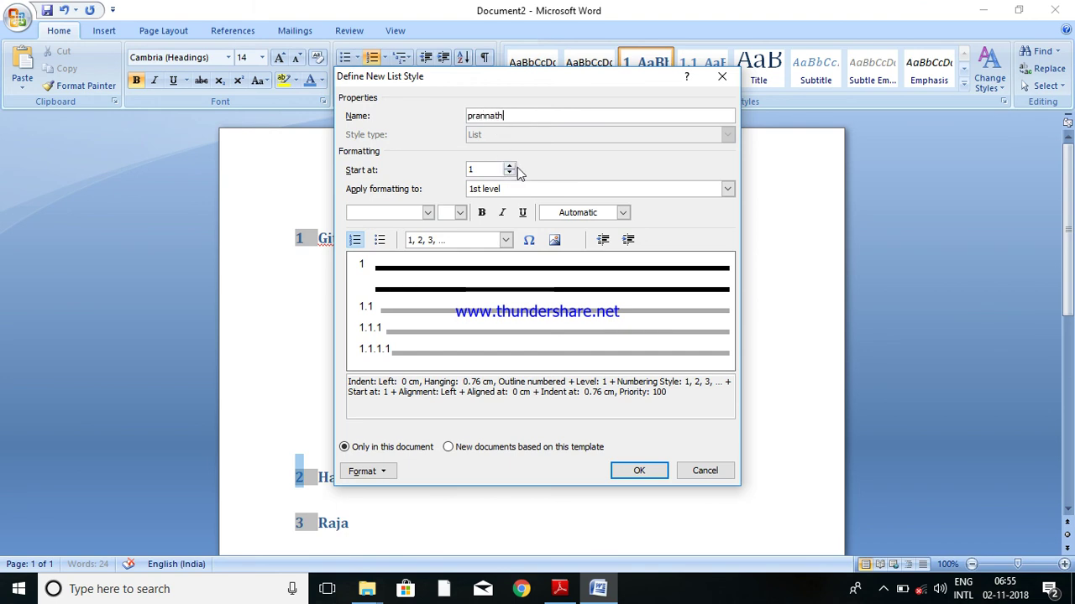
# Step: Format the style's 6th level as Algerian 18 pt bold and confirm
pyautogui.click(546, 191)
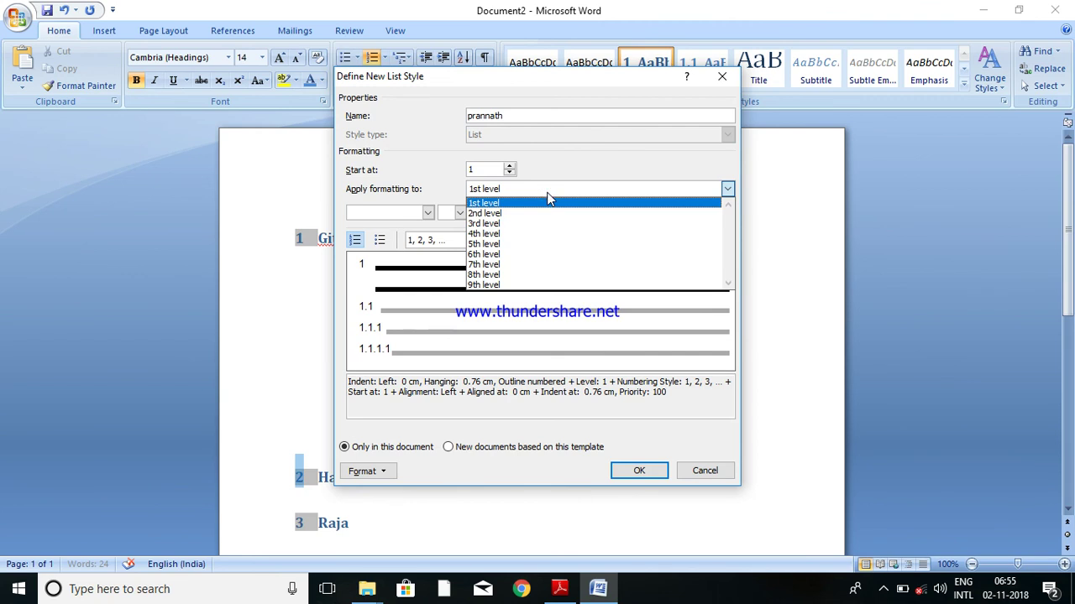
pyautogui.click(506, 224)
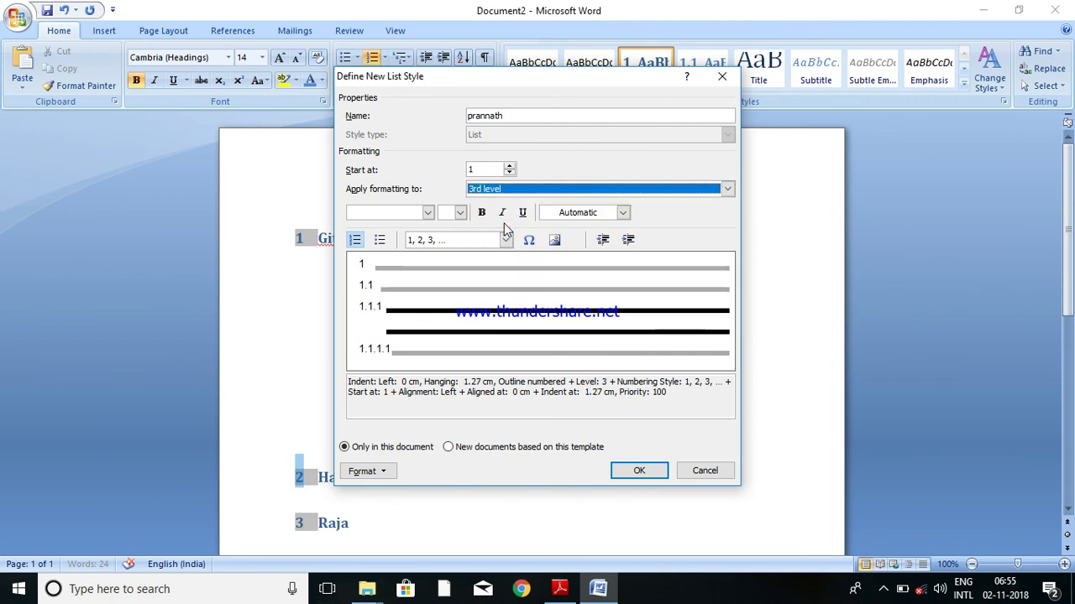
pyautogui.click(547, 192)
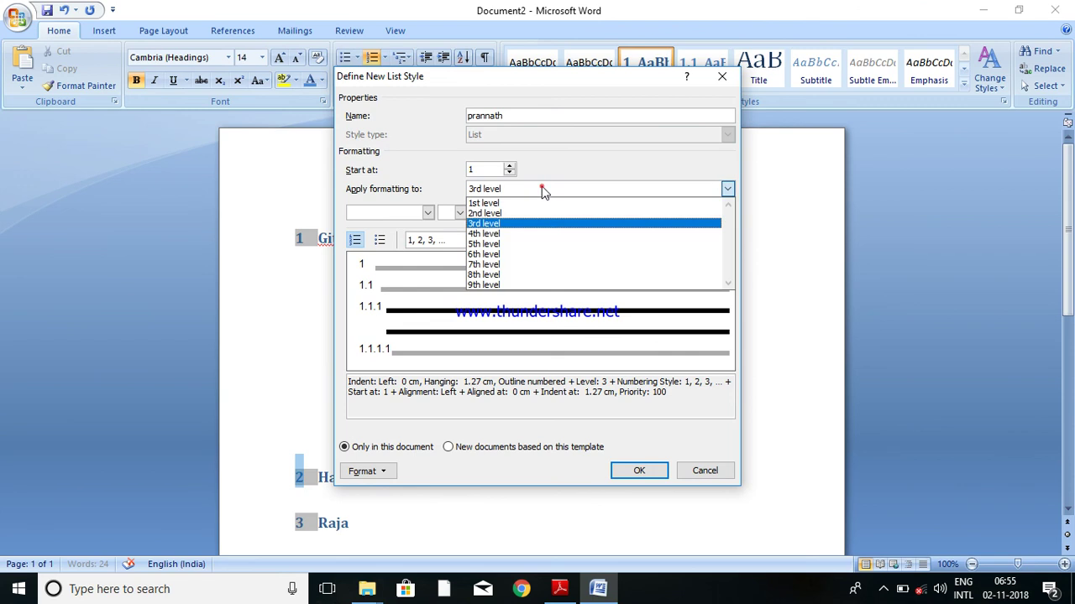
pyautogui.click(500, 255)
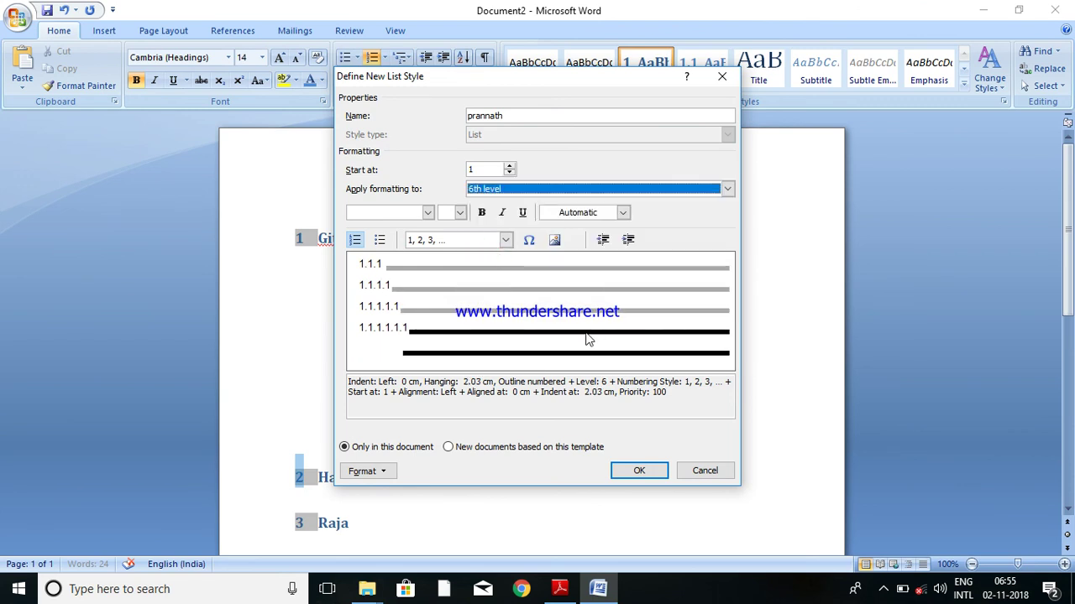
pyautogui.click(428, 214)
pyautogui.click(413, 286)
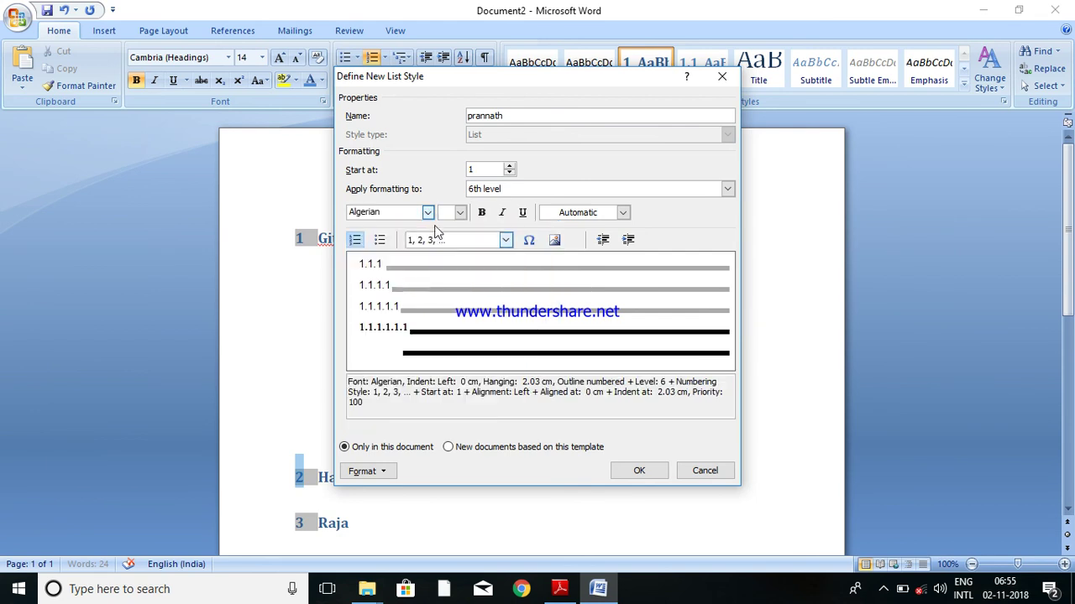
pyautogui.click(460, 213)
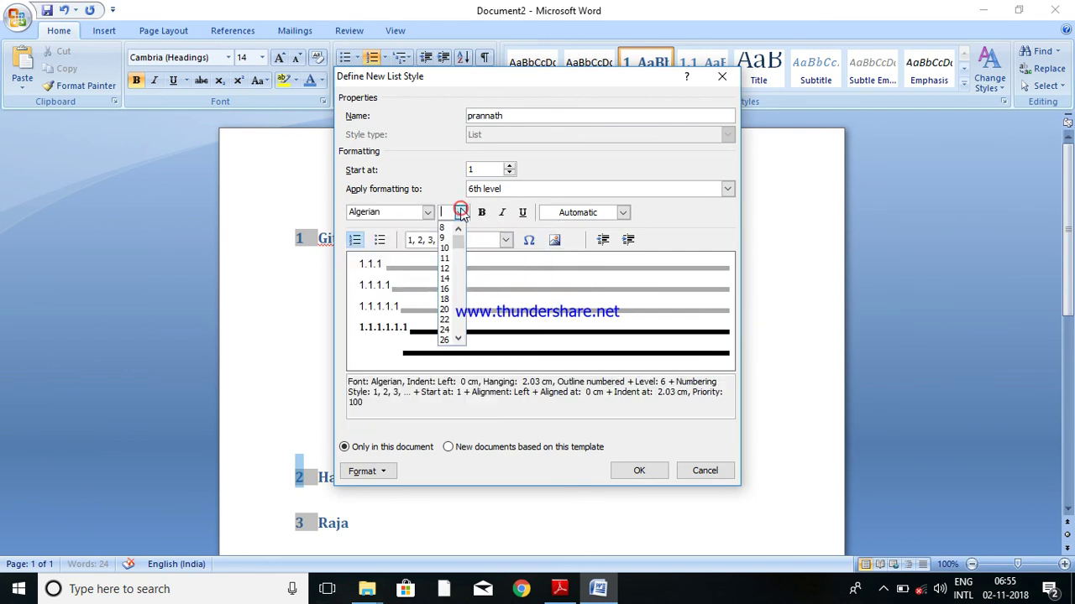
pyautogui.click(446, 299)
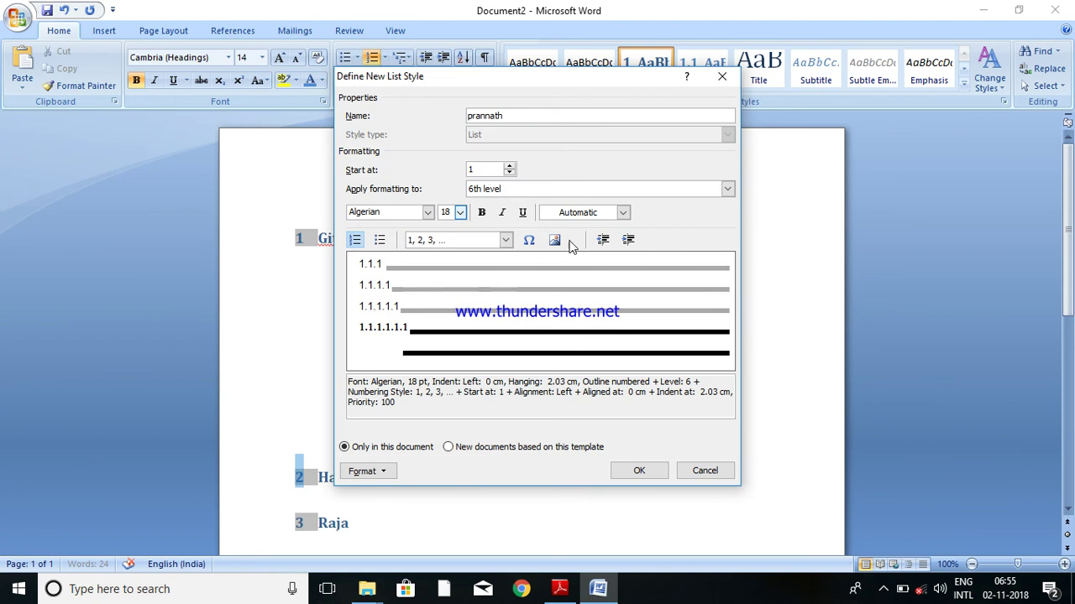
pyautogui.click(478, 216)
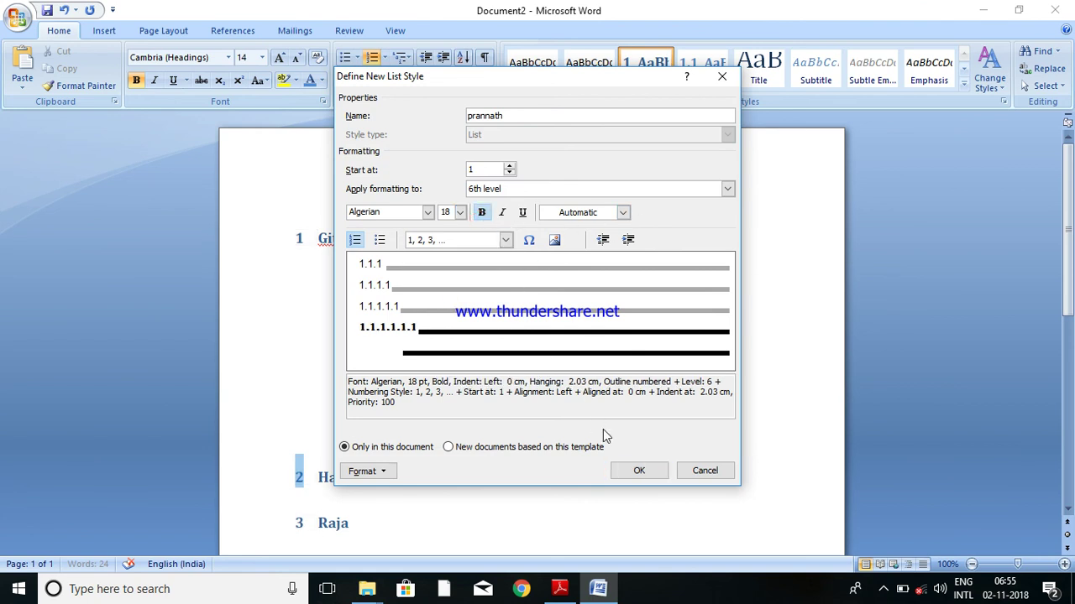
pyautogui.click(638, 473)
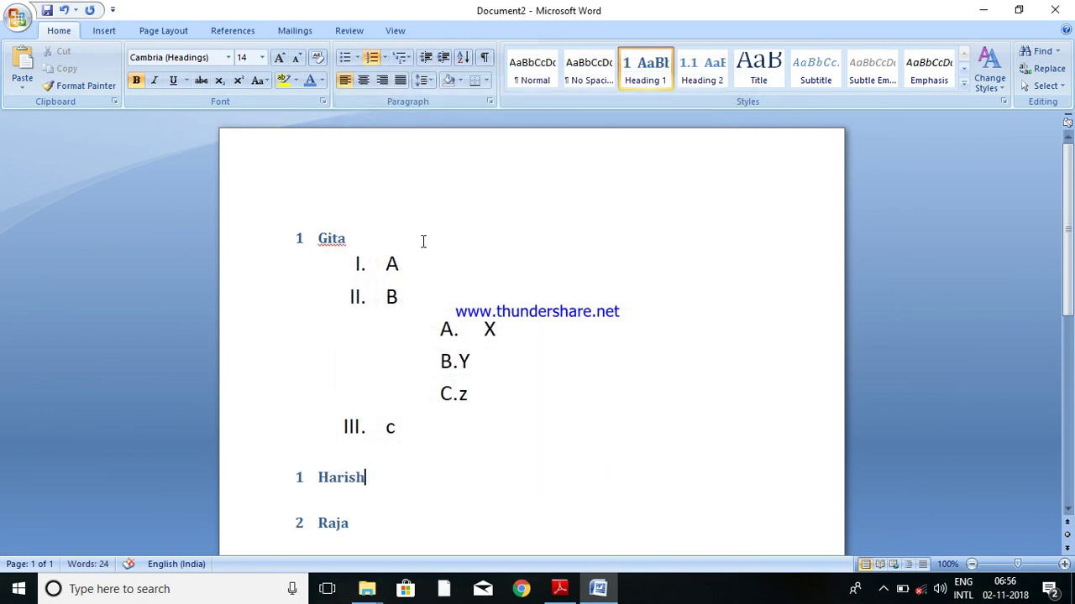
# Step: Check the new style under List Styles in the Multilevel List gallery, then close it unchanged
pyautogui.click(401, 58)
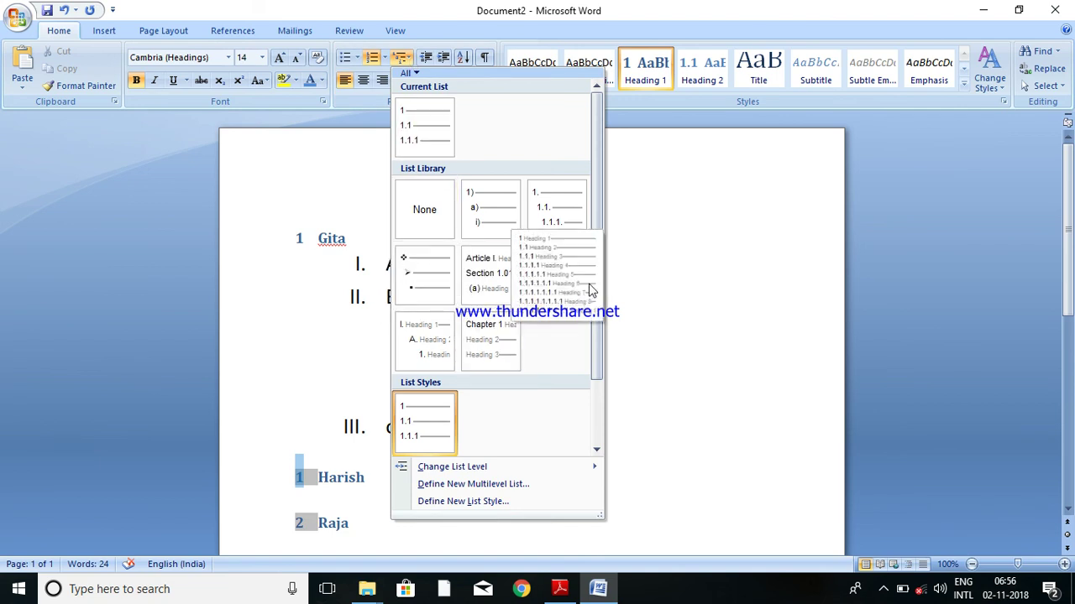
pyautogui.moveTo(597, 243); pyautogui.dragTo(601, 349)
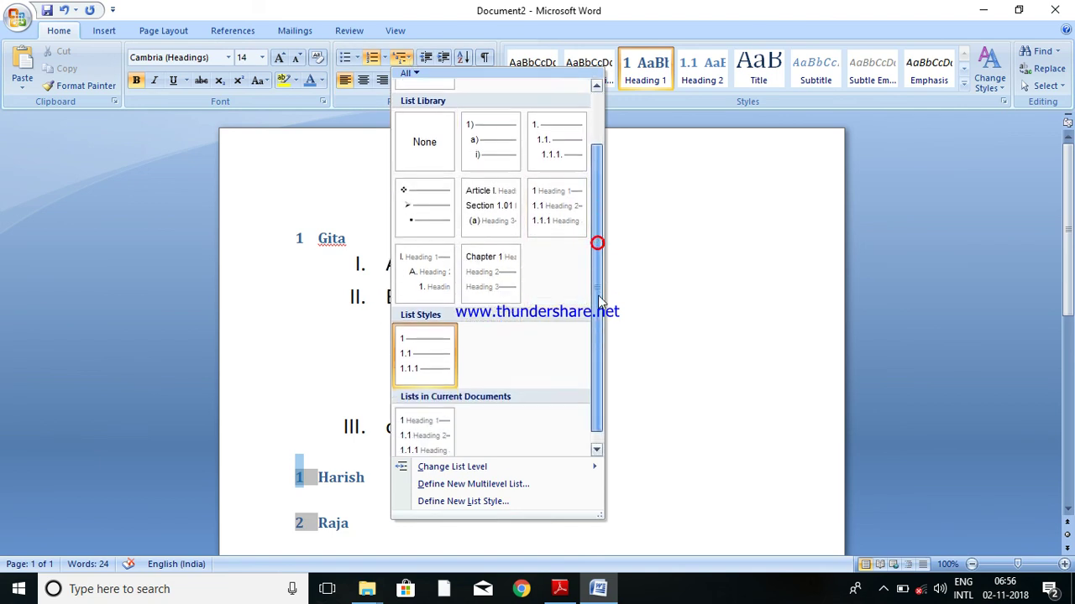
pyautogui.scroll(3, 601, 344)
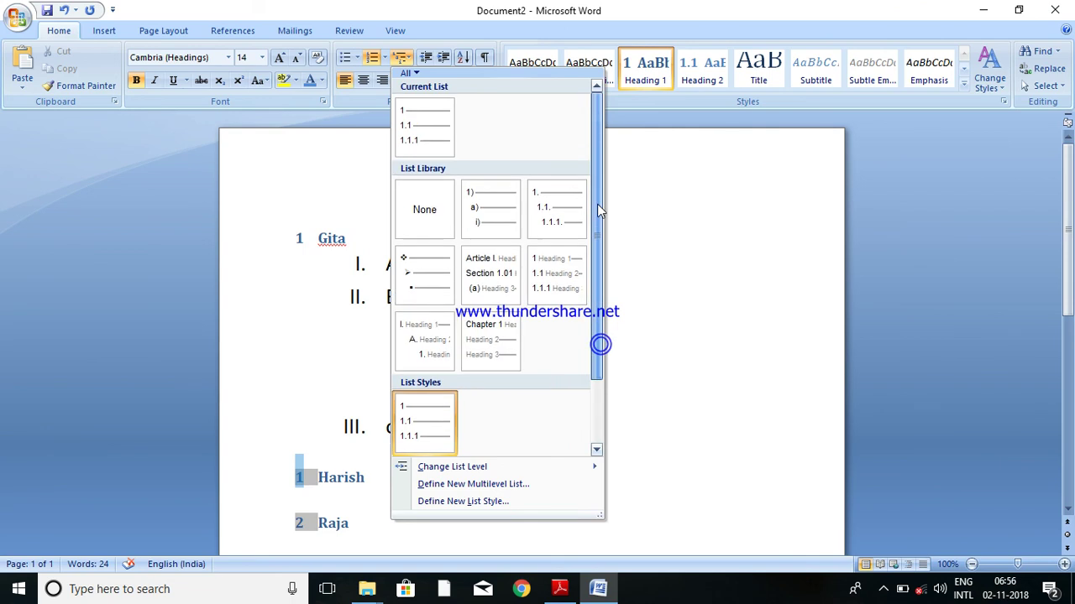
pyautogui.click(686, 309)
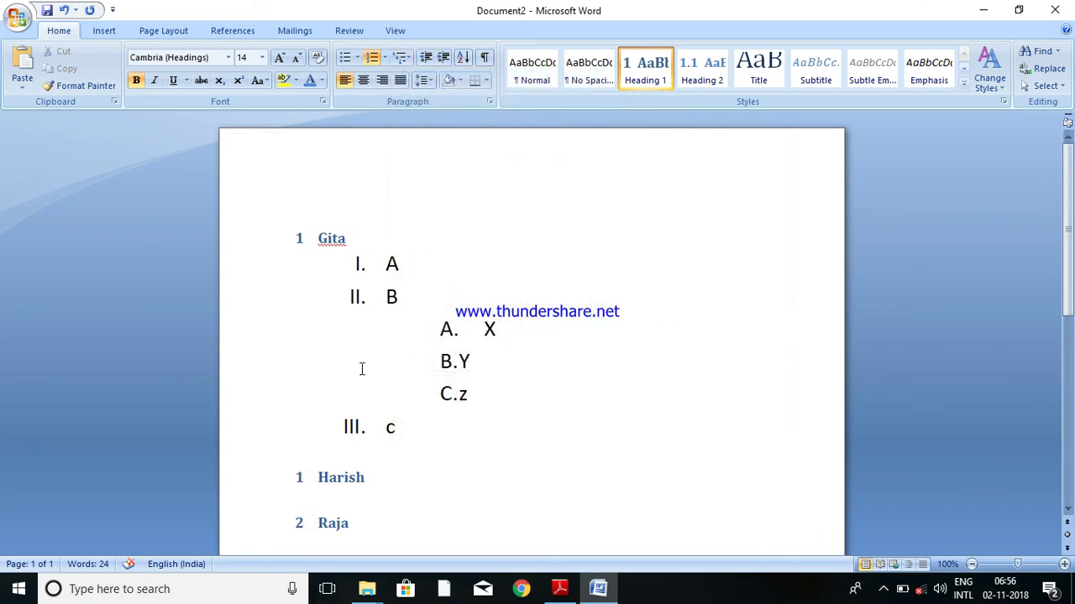